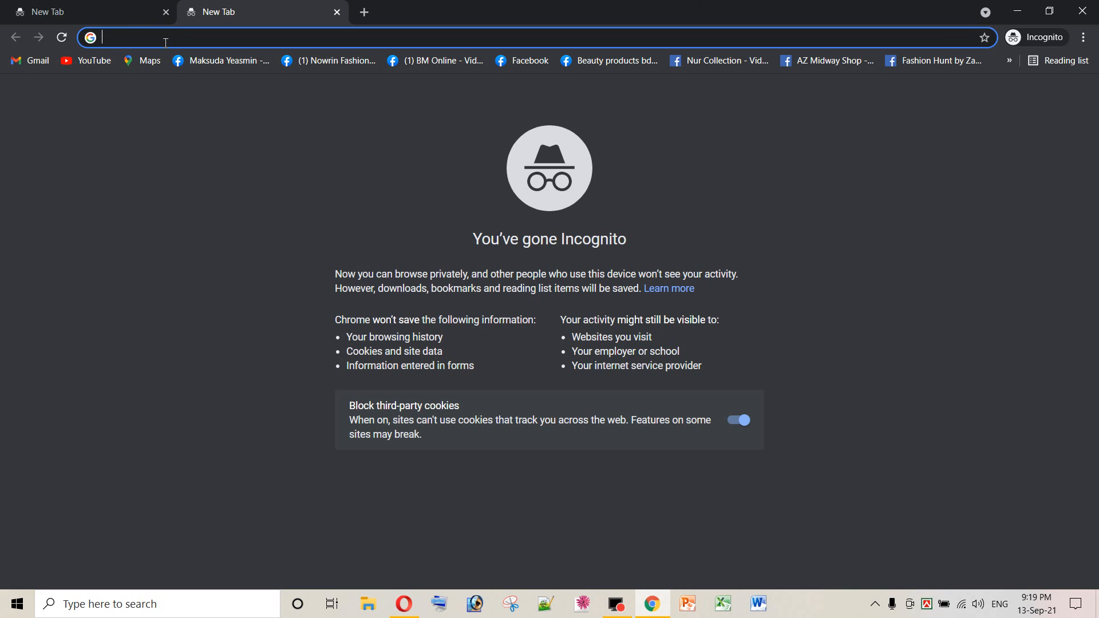
Search the web for "goole" to reach a Google results page.
{"action": "type", "text": "g"}
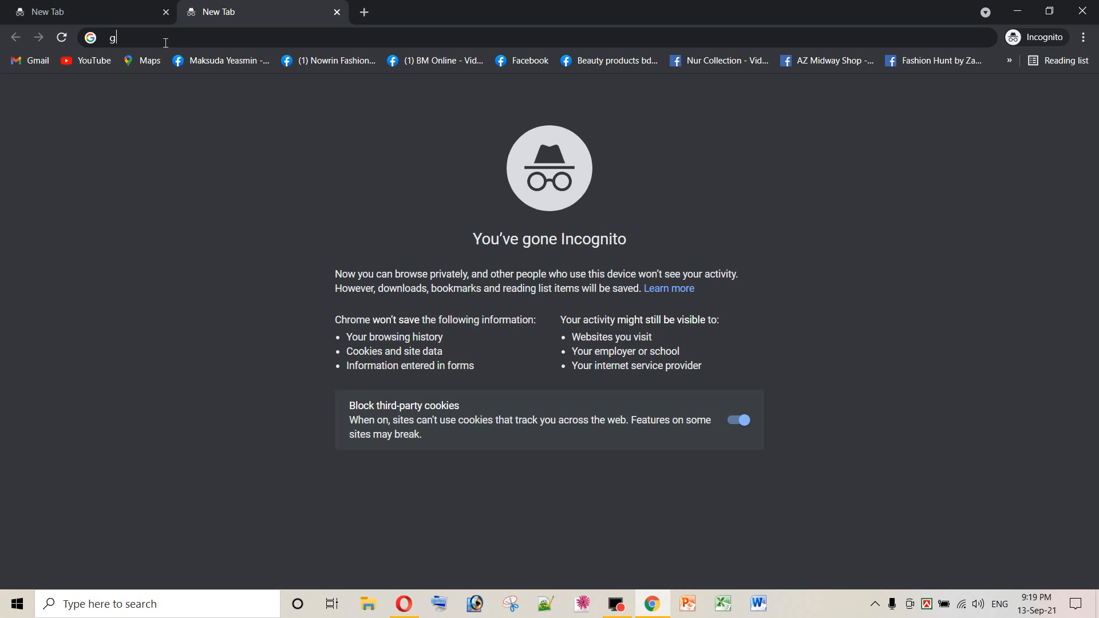
{"action": "type", "text": "o"}
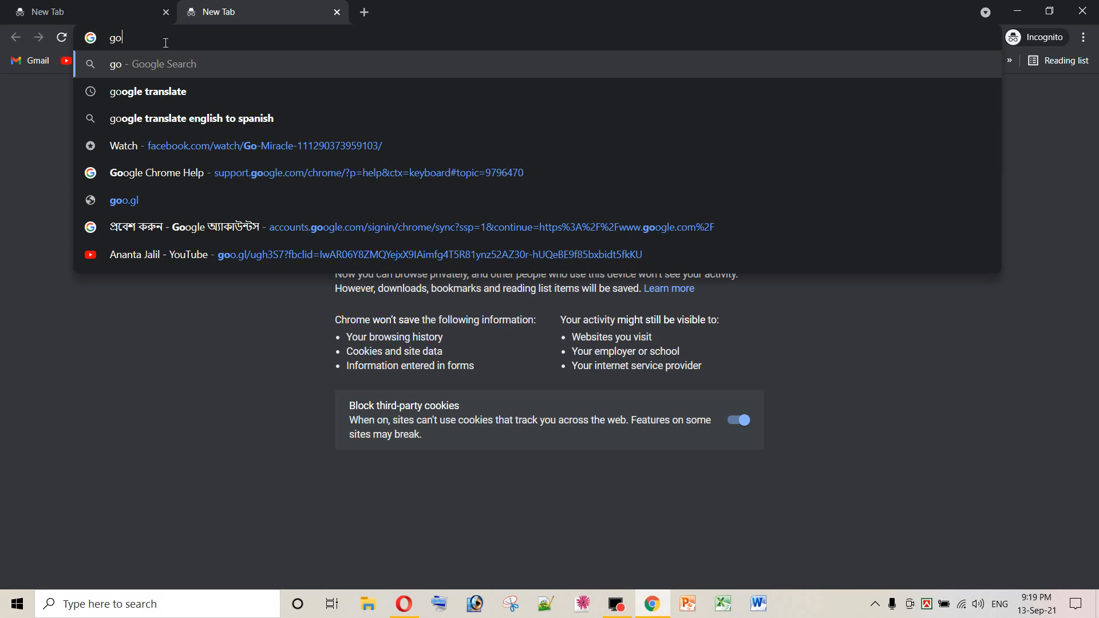
{"action": "type", "text": "g"}
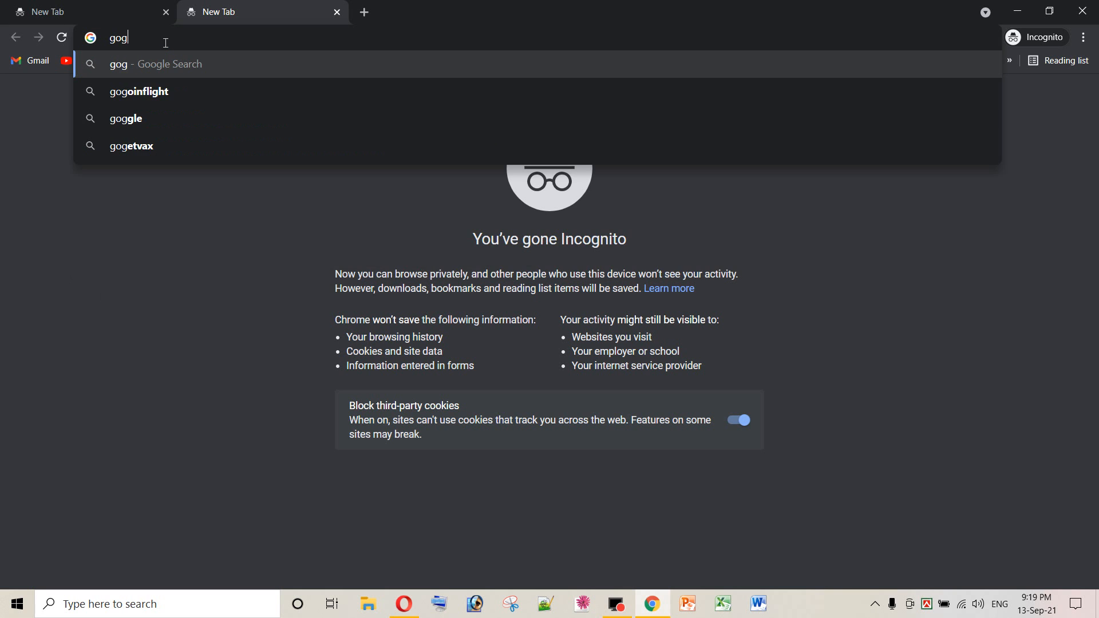
{"action": "key", "text": "BackSpace"}
{"action": "type", "text": "o"}
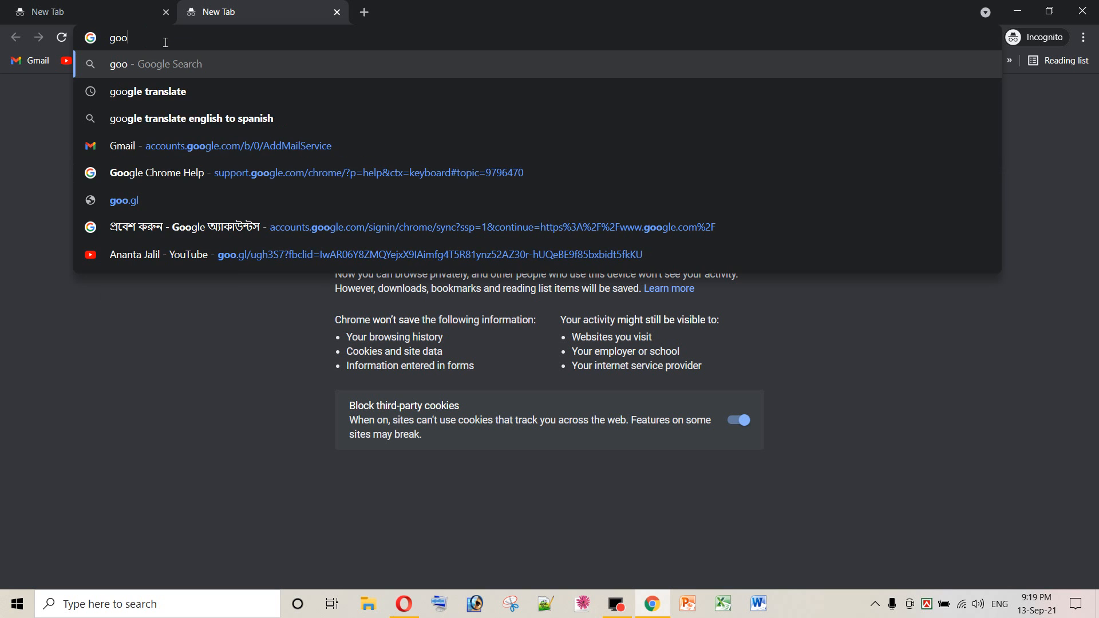
{"action": "type", "text": "le"}
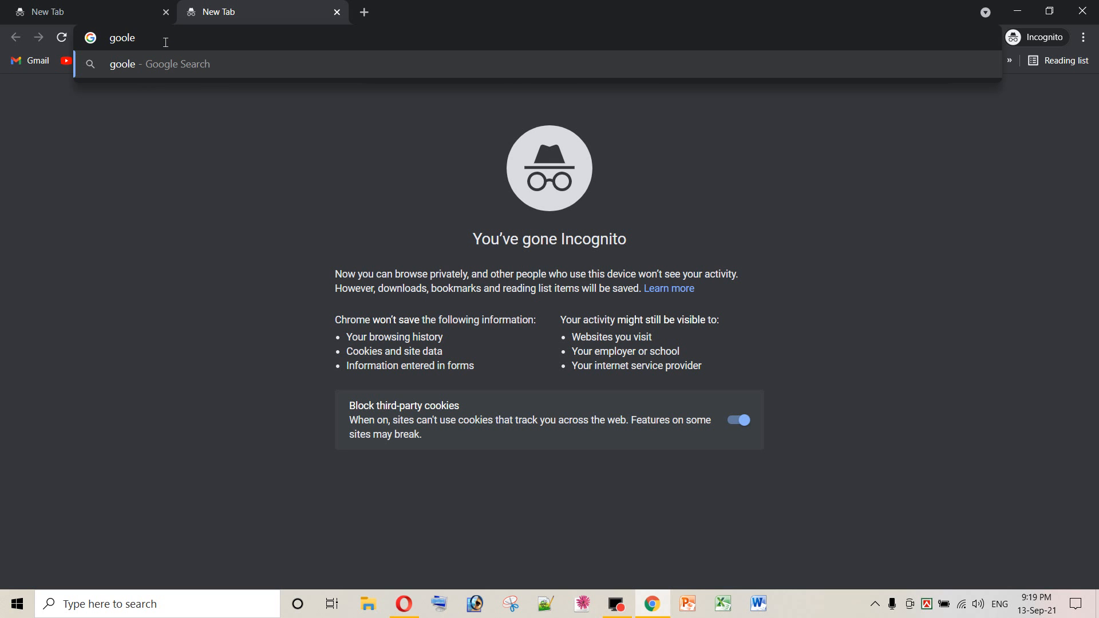
{"action": "key", "text": "Return"}
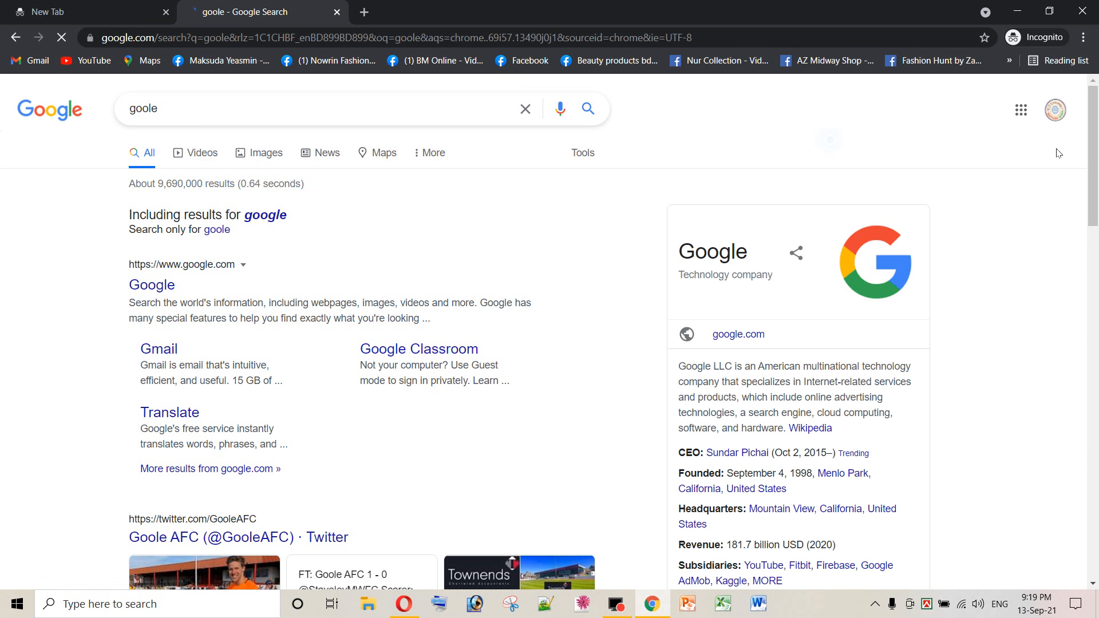
Open Google Sheets from the Google apps list and create a blank spreadsheet.
{"action": "left_click", "coordinate": [1023, 119]}
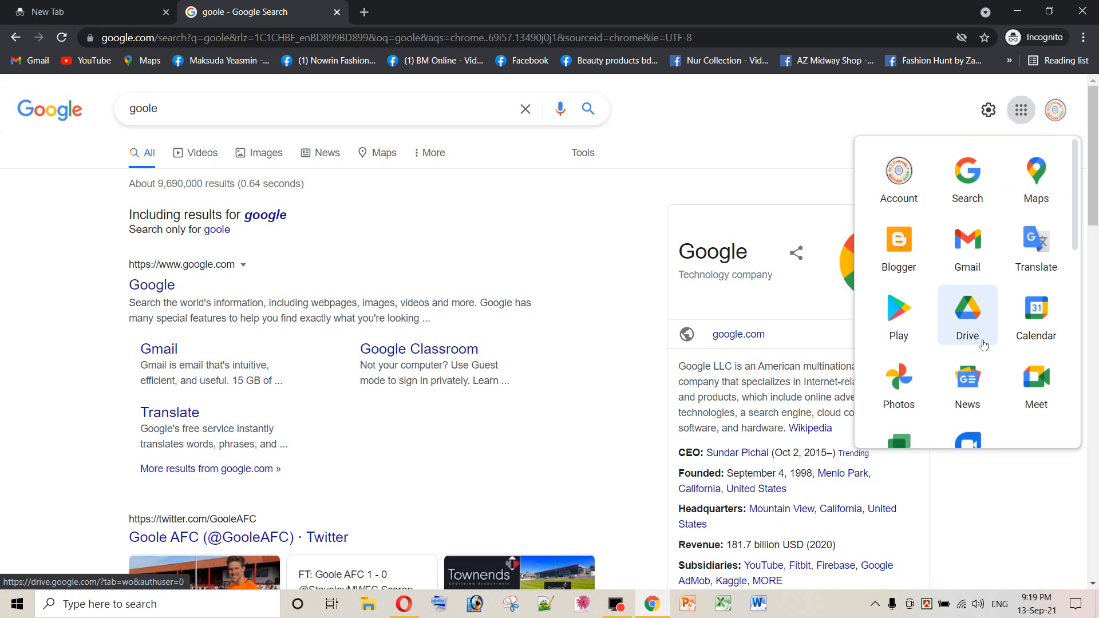
{"action": "scroll", "coordinate": [975, 343], "scroll_direction": "down", "scroll_amount": 2}
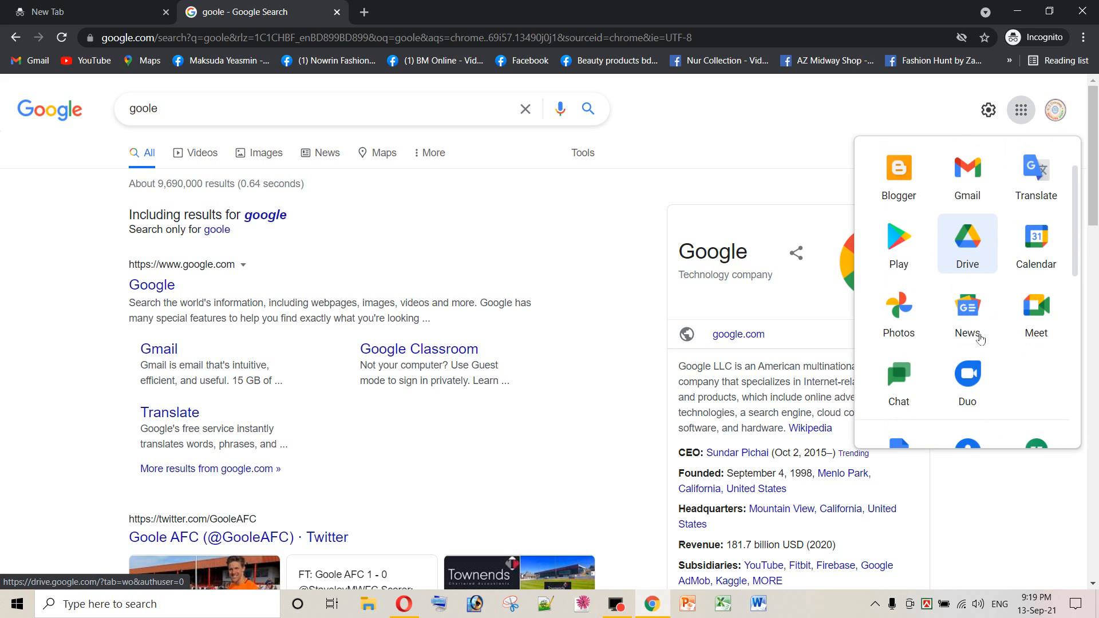
{"action": "scroll", "coordinate": [910, 401], "scroll_direction": "down", "scroll_amount": 4}
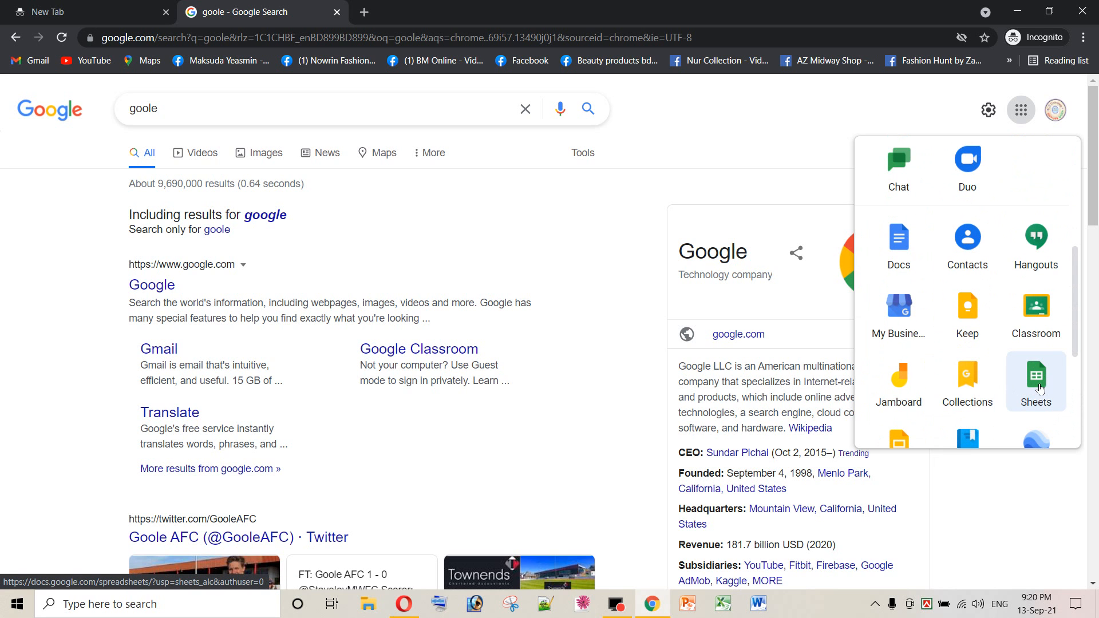
{"action": "left_click", "coordinate": [1039, 388]}
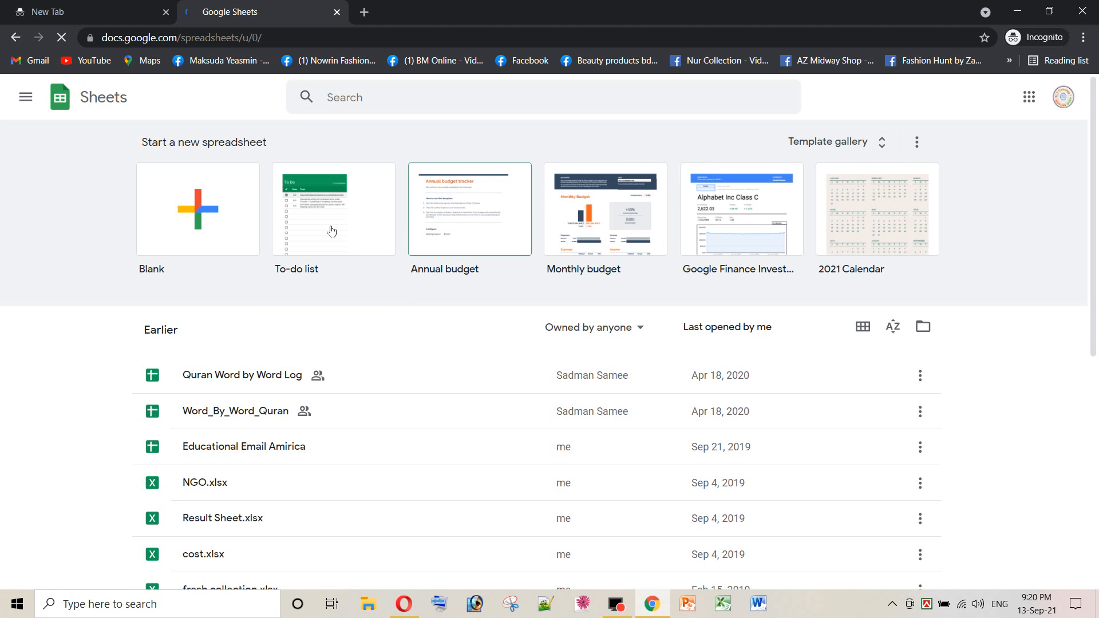
{"action": "left_click", "coordinate": [198, 217]}
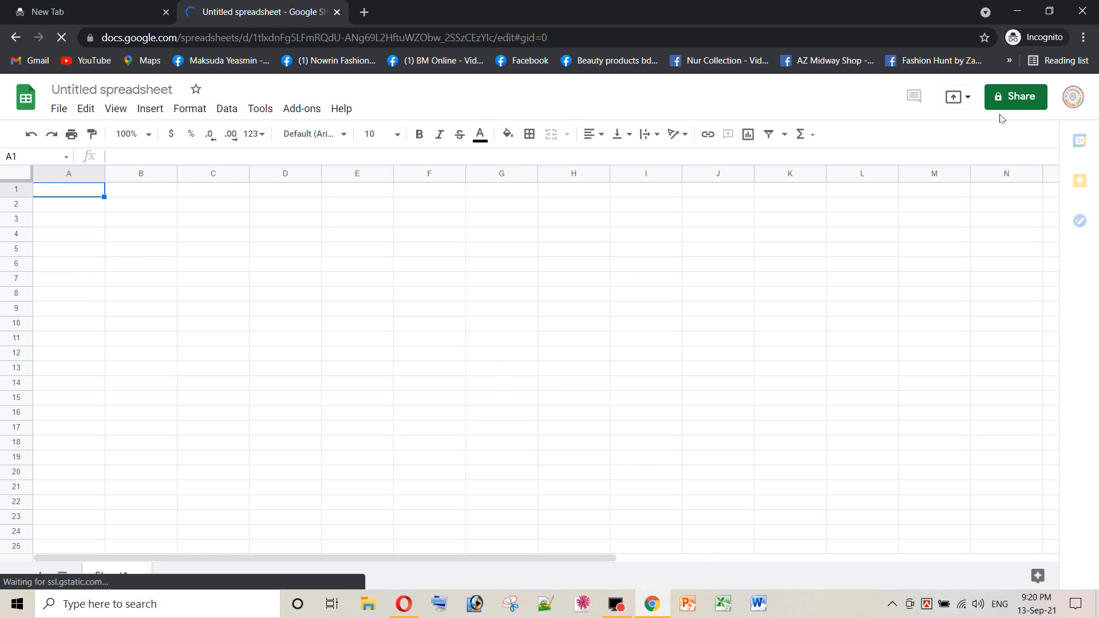
Import Salary sheet.xlsx from My Drive into the blank file, using Replace spreadsheet as the import location.
{"action": "left_click", "coordinate": [67, 110]}
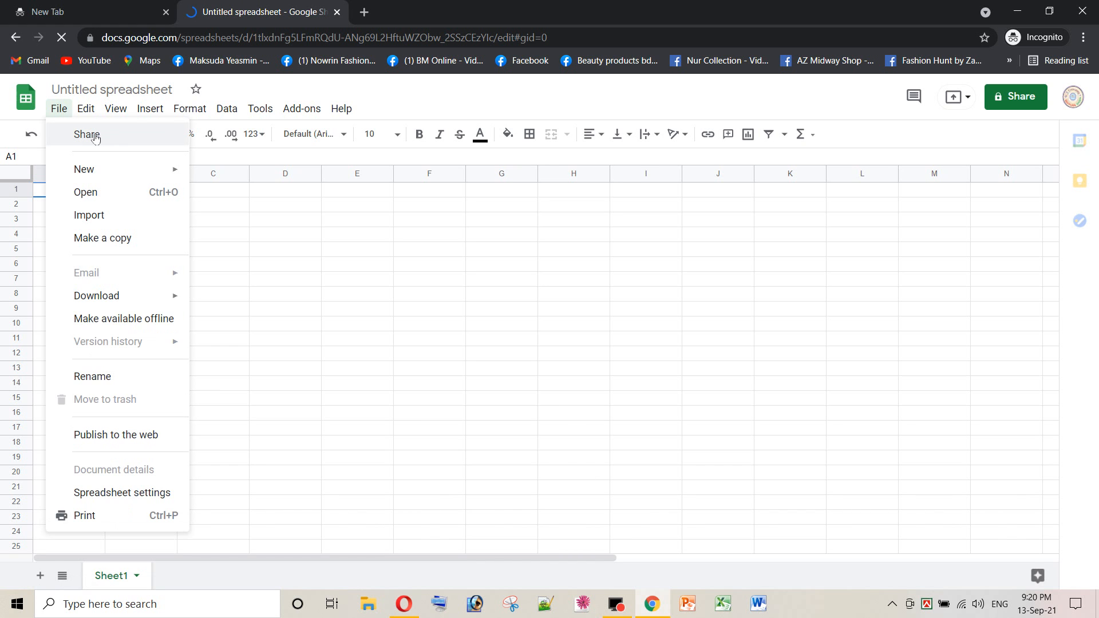
{"action": "mouse_move", "coordinate": [156, 170]}
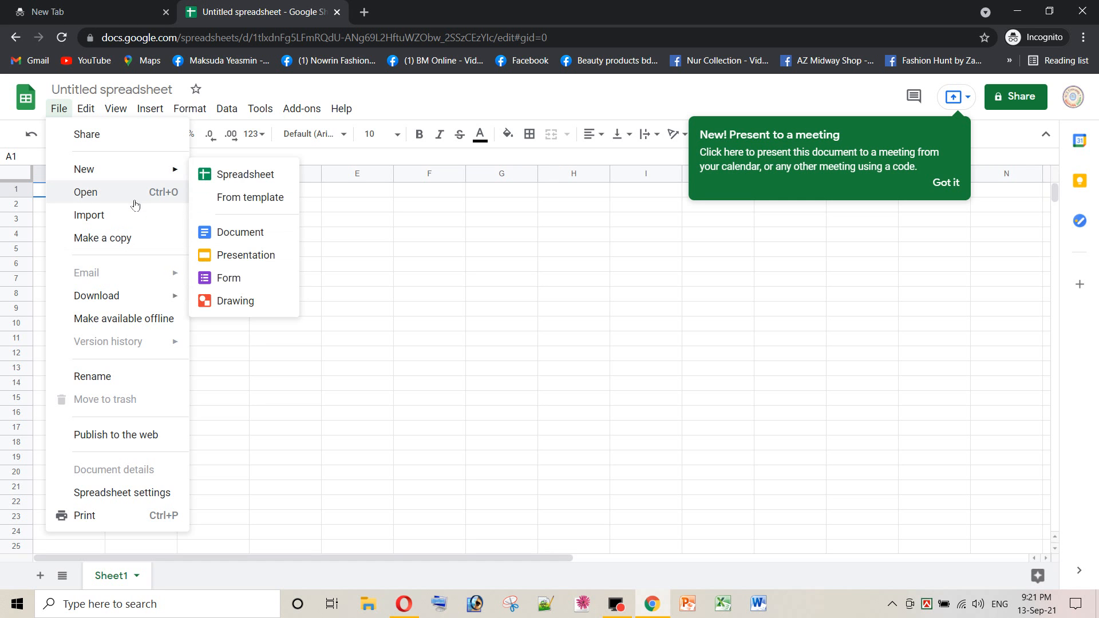
{"action": "left_click", "coordinate": [125, 220]}
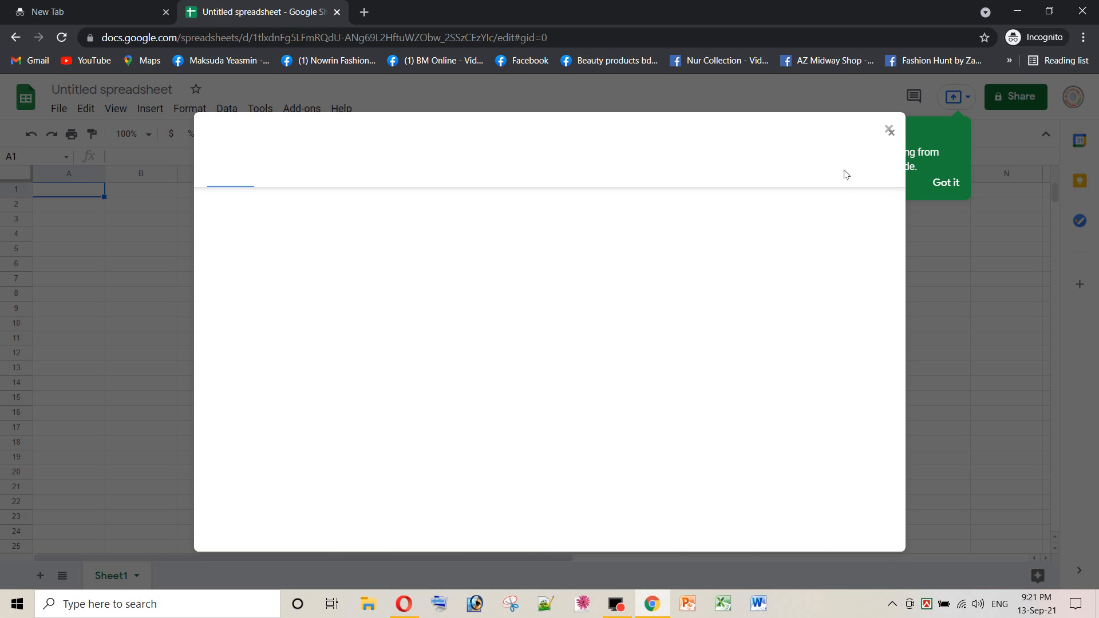
{"action": "scroll", "coordinate": [403, 346], "scroll_direction": "down", "scroll_amount": 4}
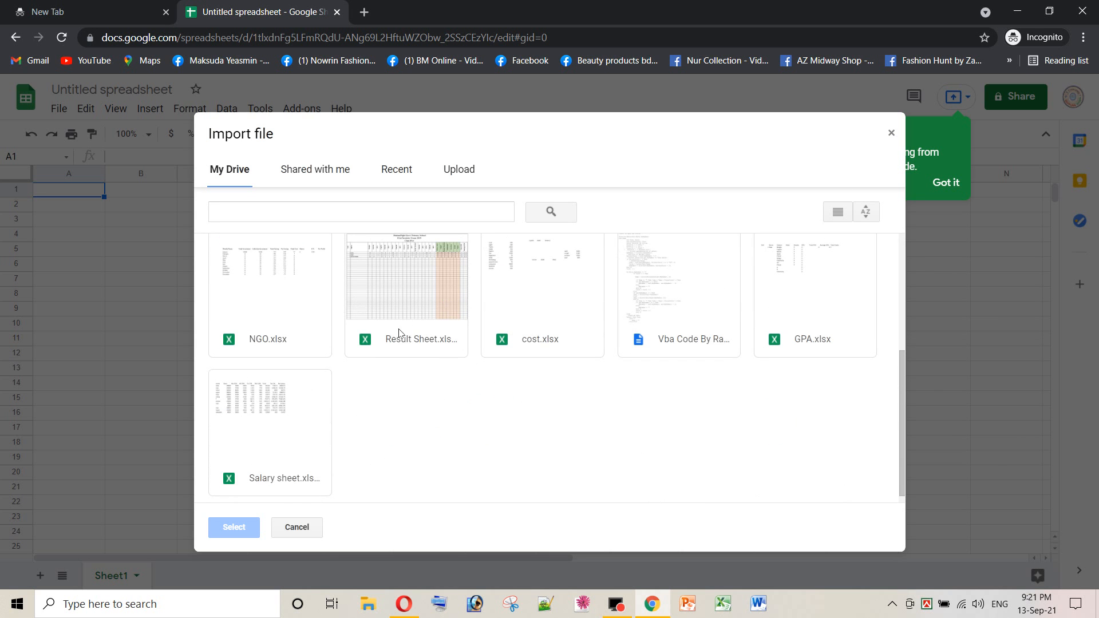
{"action": "left_click", "coordinate": [418, 326]}
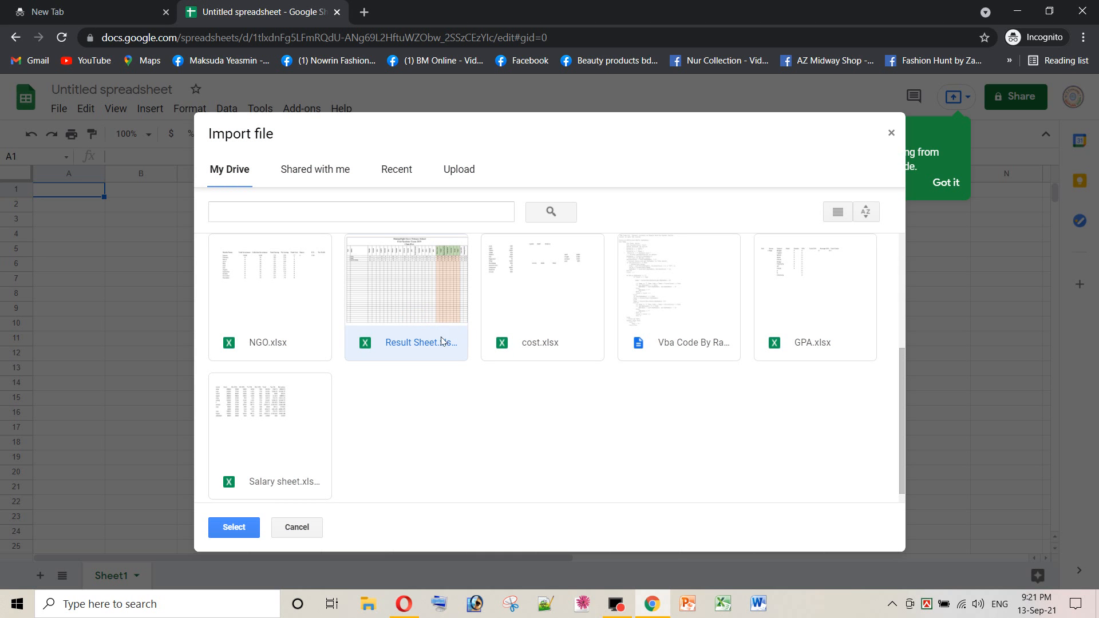
{"action": "left_click", "coordinate": [278, 438]}
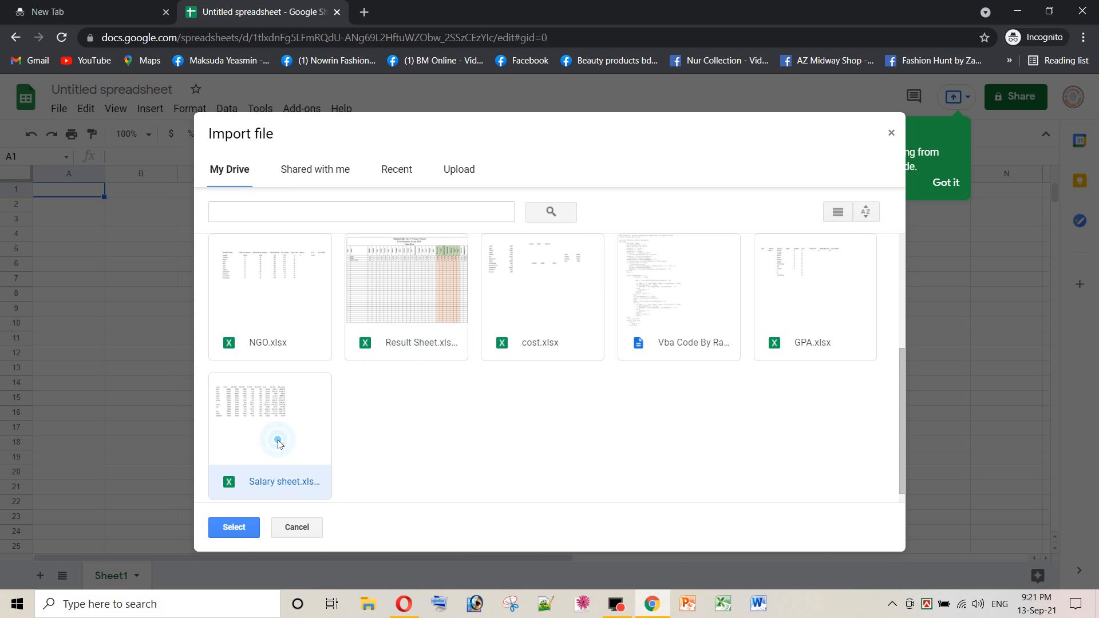
{"action": "left_click", "coordinate": [232, 527]}
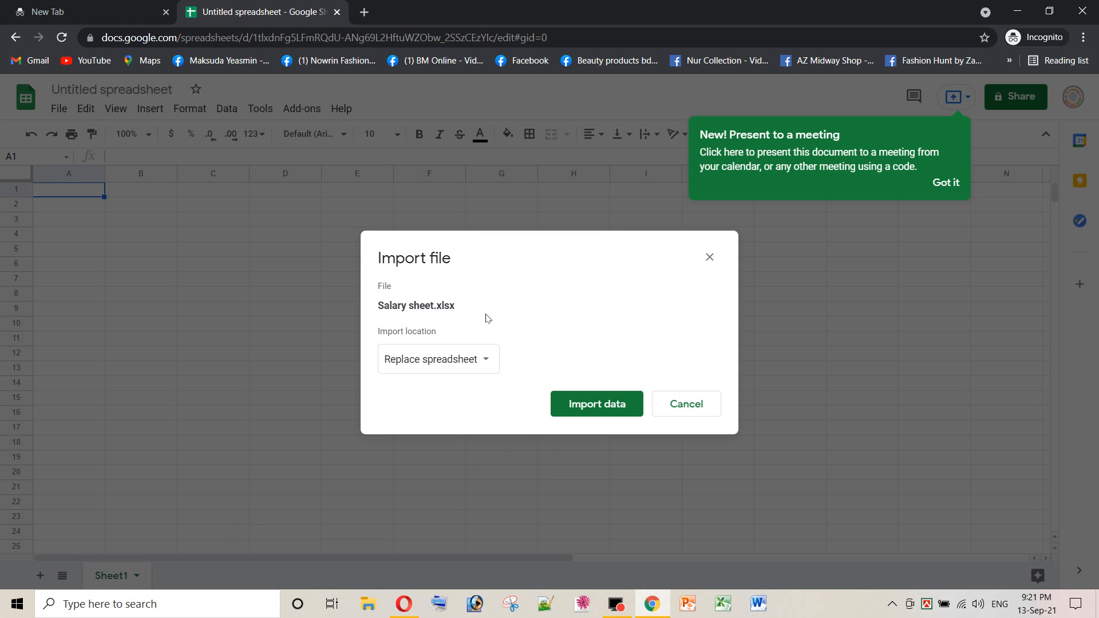
{"action": "left_click", "coordinate": [598, 408]}
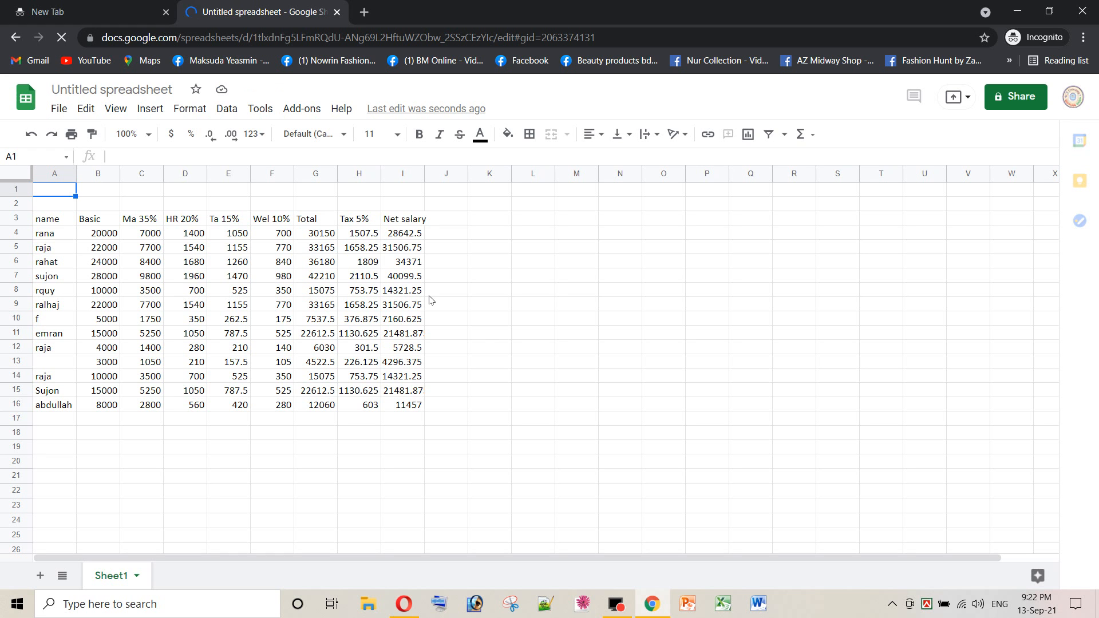
Widen column A, which holds the names, to more than twice its original width and dismiss the cell edit history tip.
{"action": "left_click", "coordinate": [526, 432]}
{"action": "left_click", "coordinate": [501, 375]}
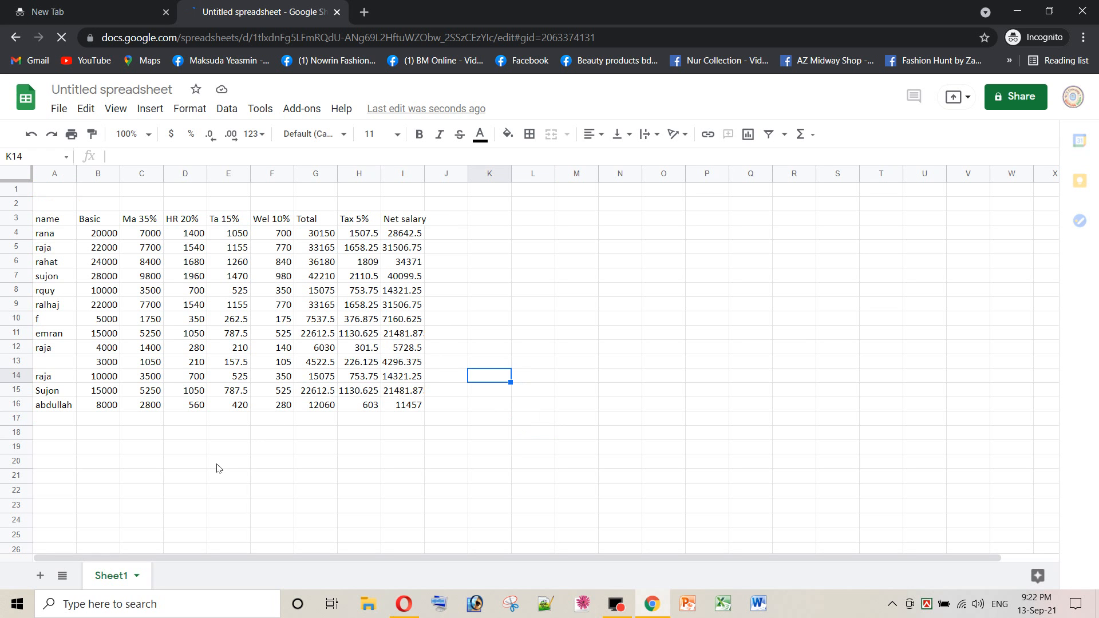
{"action": "left_click", "coordinate": [60, 173]}
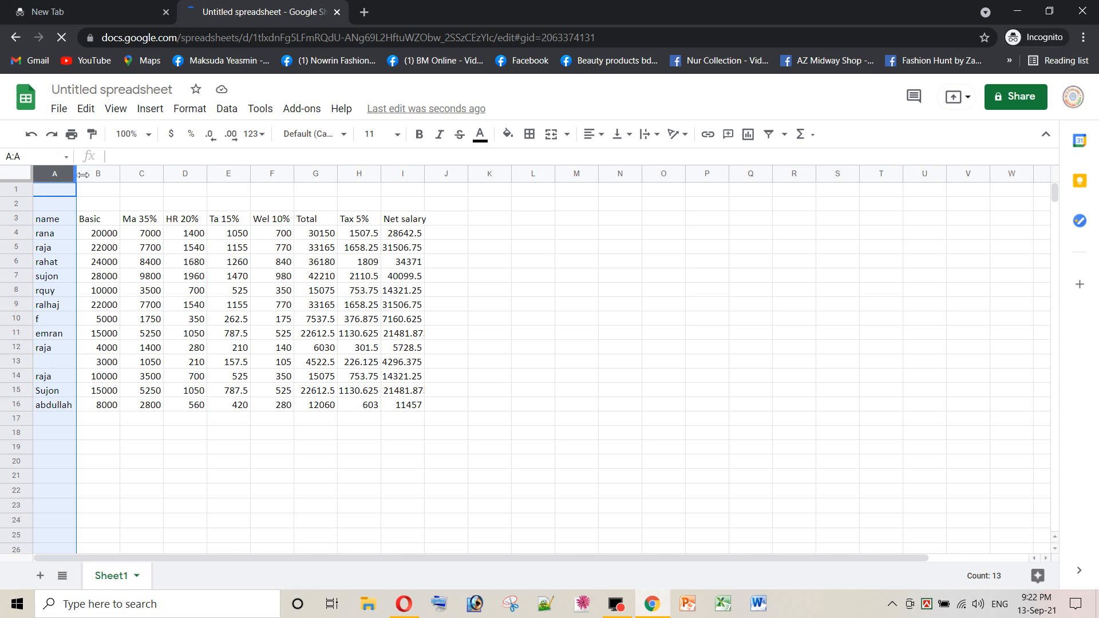
{"action": "left_click_drag", "start_coordinate": [76, 174], "coordinate": [112, 174]}
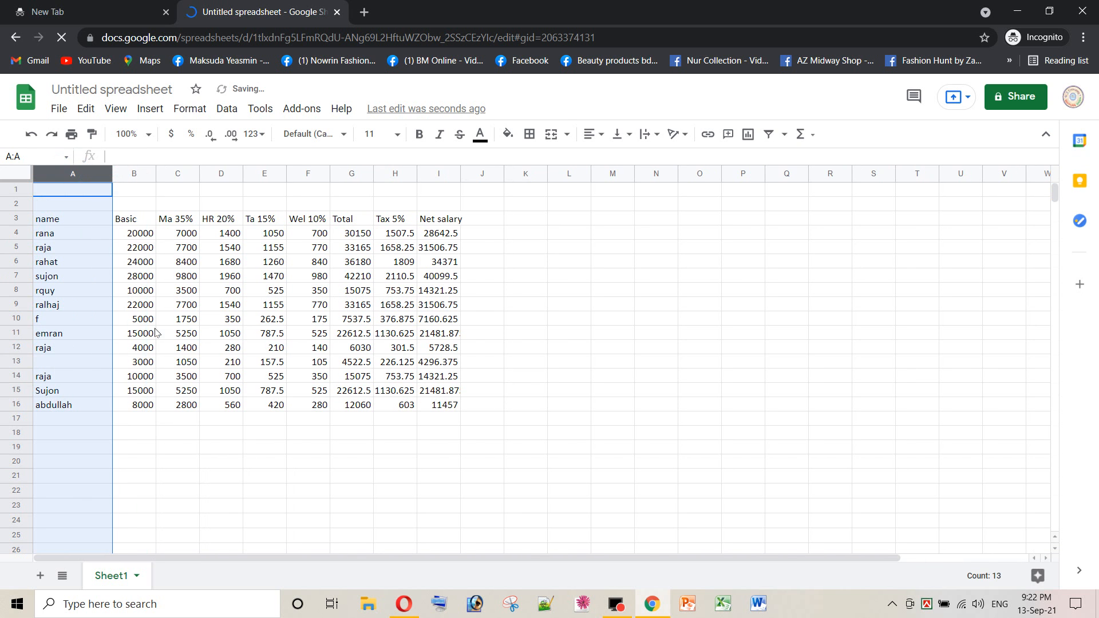
{"action": "left_click", "coordinate": [105, 304]}
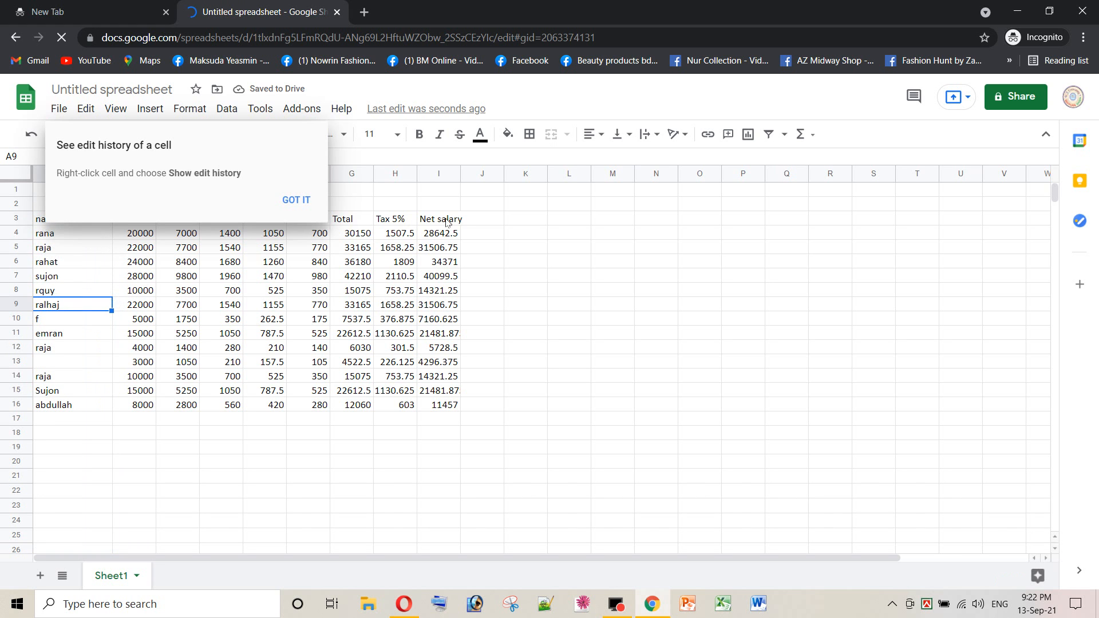
{"action": "left_click", "coordinate": [424, 222]}
{"action": "left_click", "coordinate": [298, 200]}
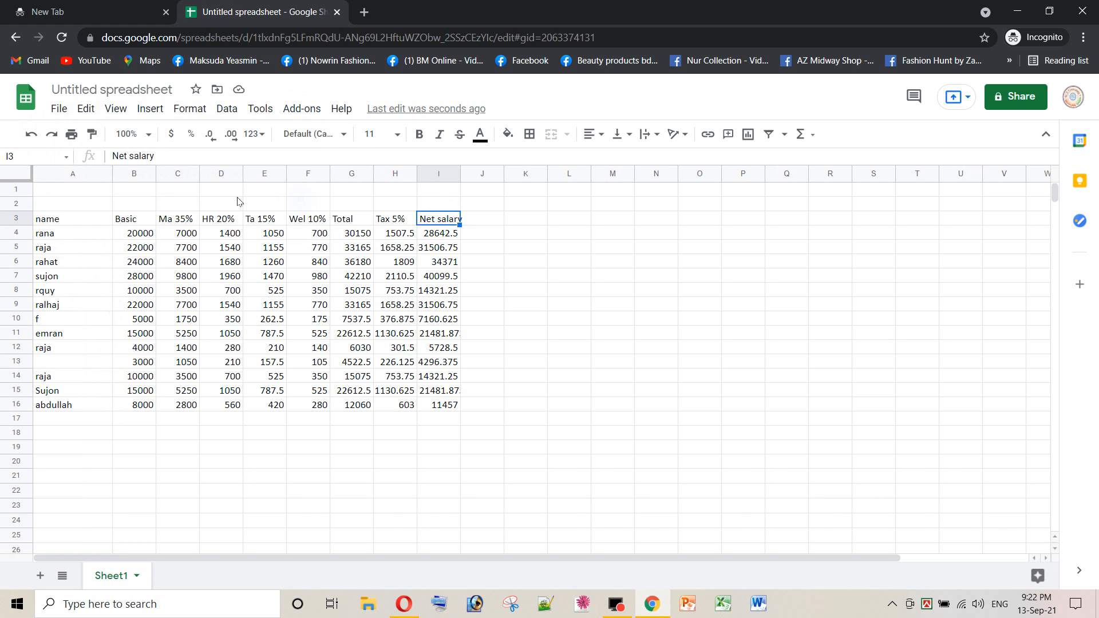
{"action": "left_click", "coordinate": [85, 174]}
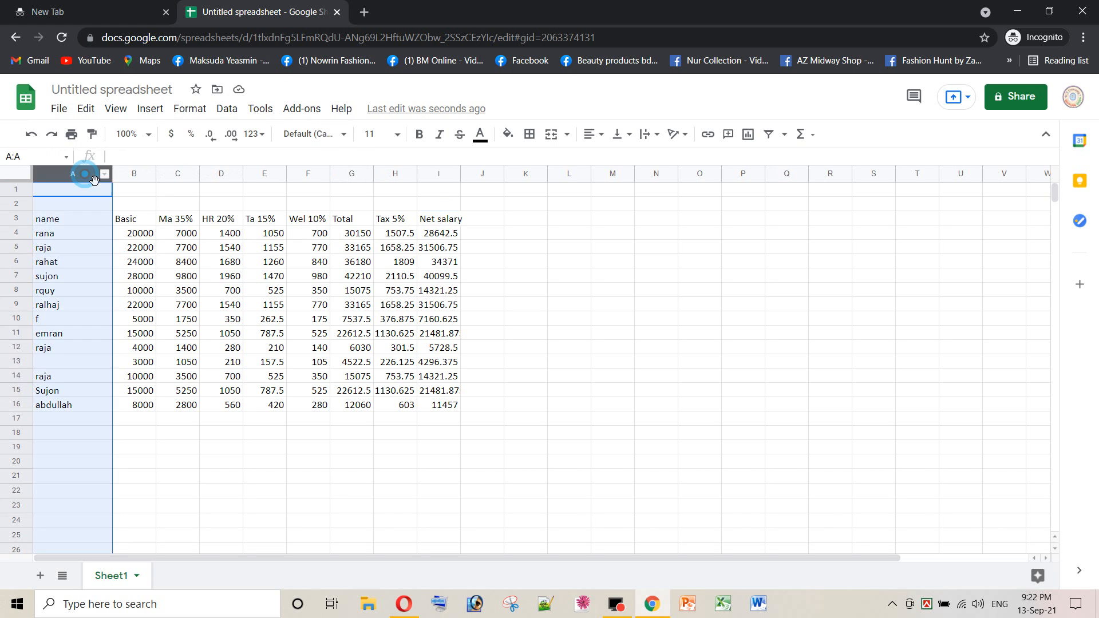
{"action": "left_click_drag", "start_coordinate": [112, 173], "coordinate": [137, 182]}
Examine the formulas in the Ma 35%, Ta 15% and Wel 10% columns and the last Basic entry in B16.
{"action": "left_click", "coordinate": [189, 217]}
{"action": "left_click", "coordinate": [204, 320]}
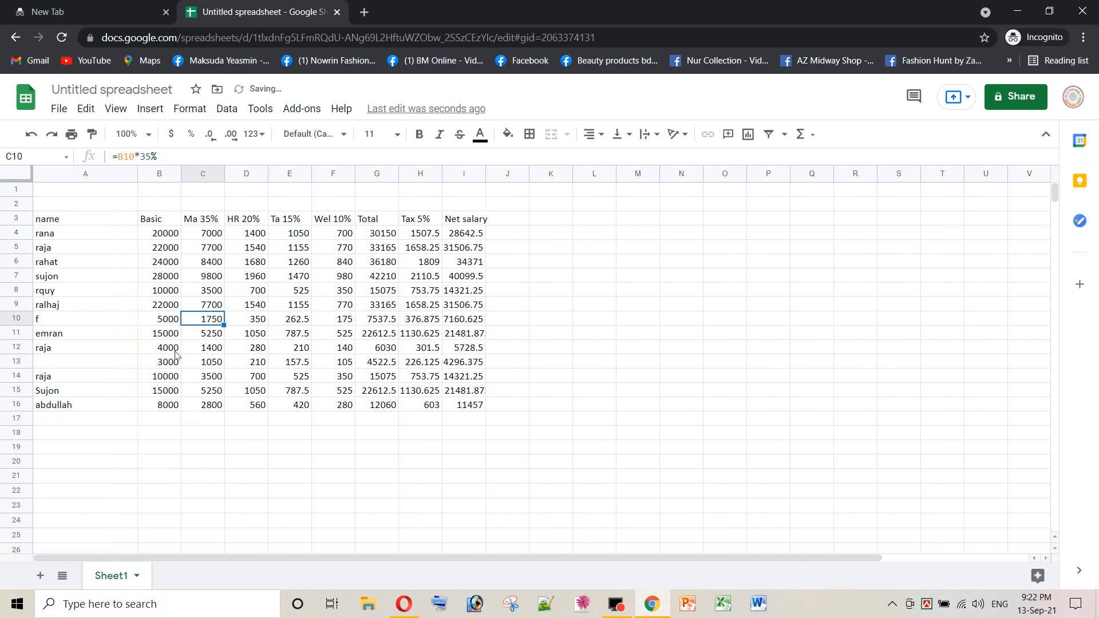
{"action": "left_click", "coordinate": [121, 320]}
{"action": "left_click", "coordinate": [299, 348]}
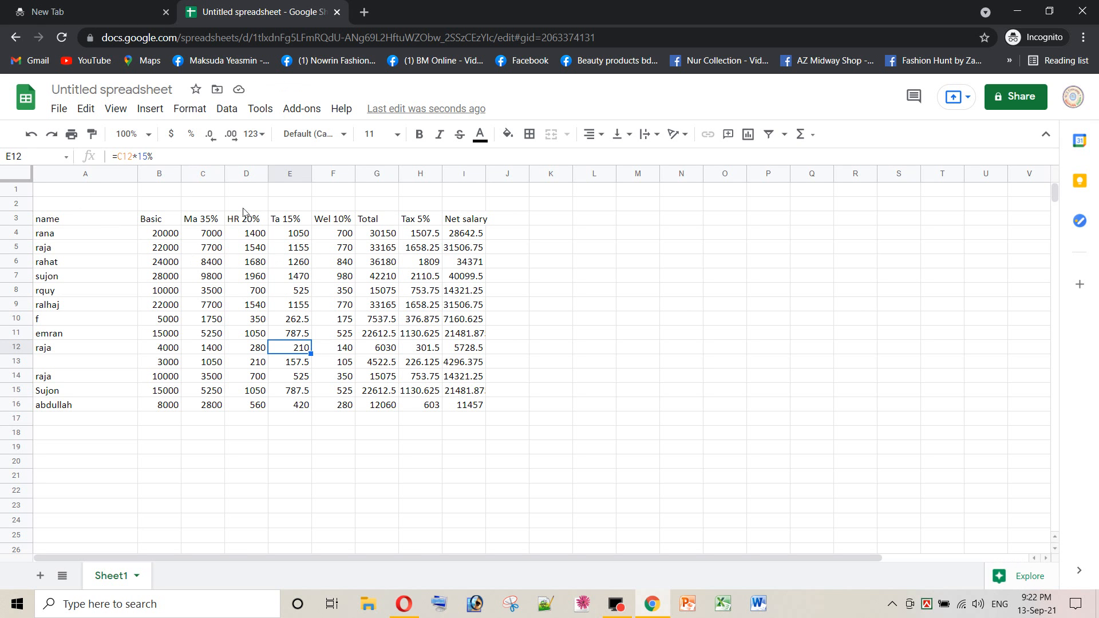
{"action": "left_click", "coordinate": [341, 326]}
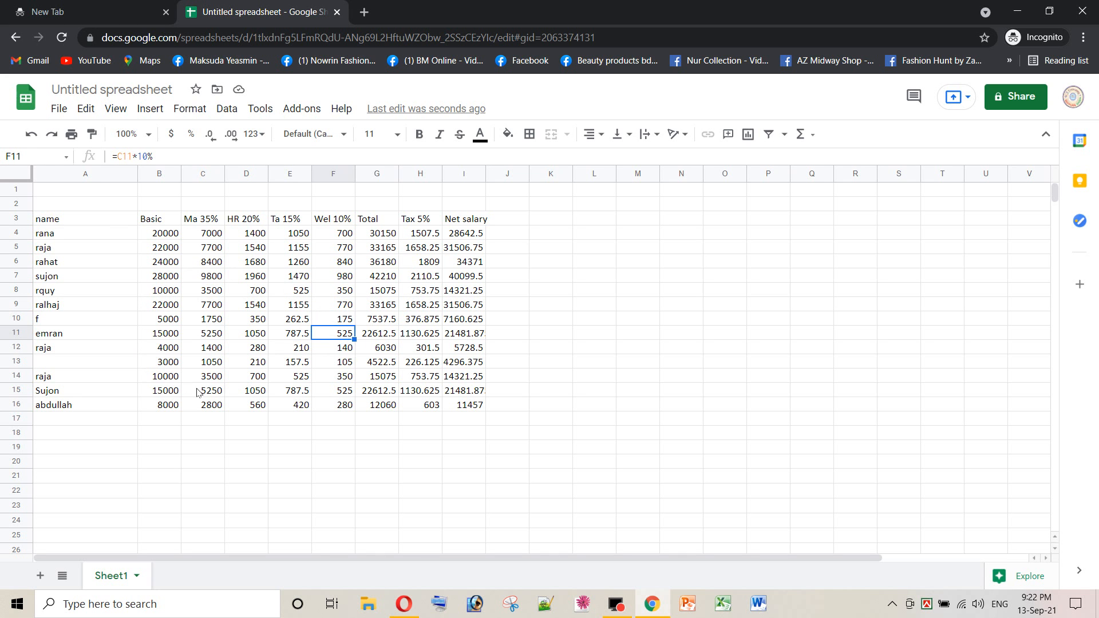
{"action": "left_click", "coordinate": [168, 404]}
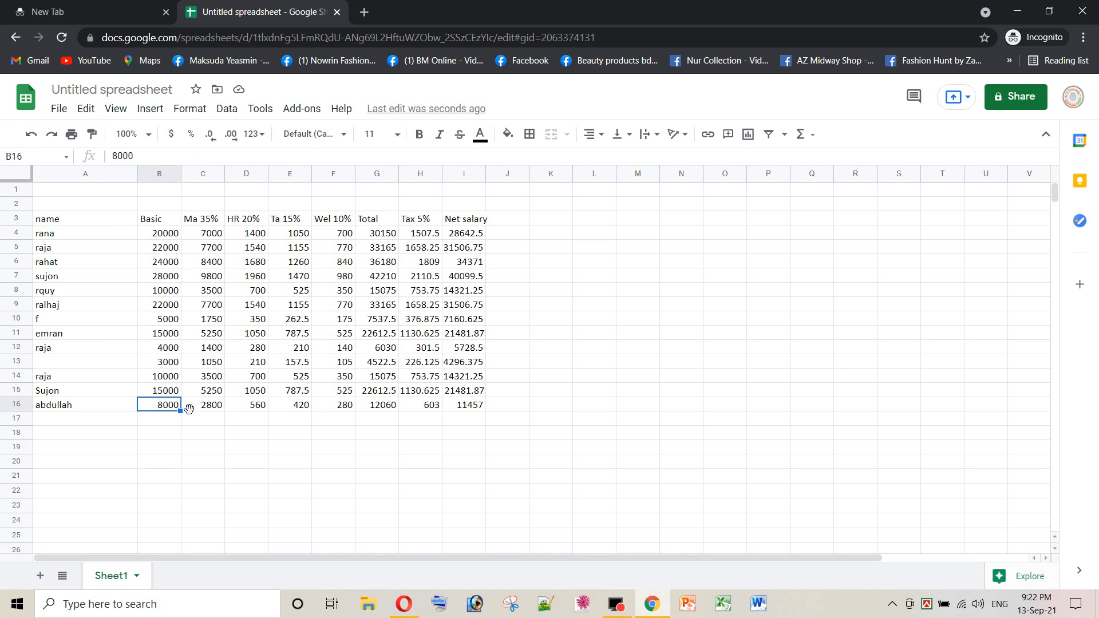
{"action": "left_click", "coordinate": [188, 415]}
{"action": "left_click", "coordinate": [166, 404]}
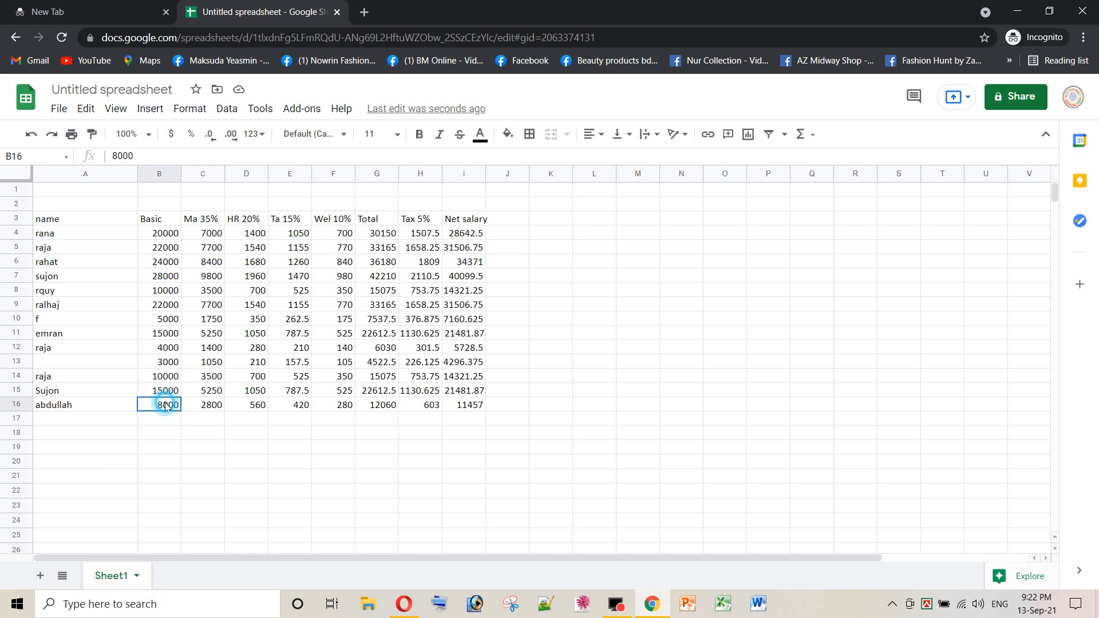
Start a new employee record in row 17 with the employee's name in A17 and a Basic salary of 9000 in B17.
{"action": "left_click", "coordinate": [83, 419]}
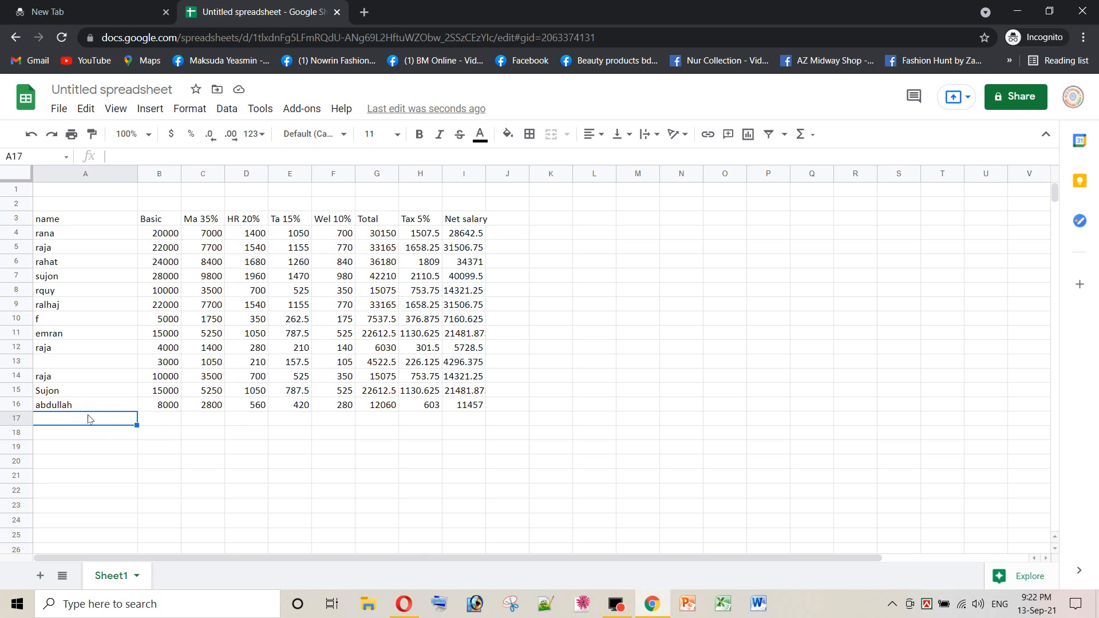
{"action": "type", "text": "rana"}
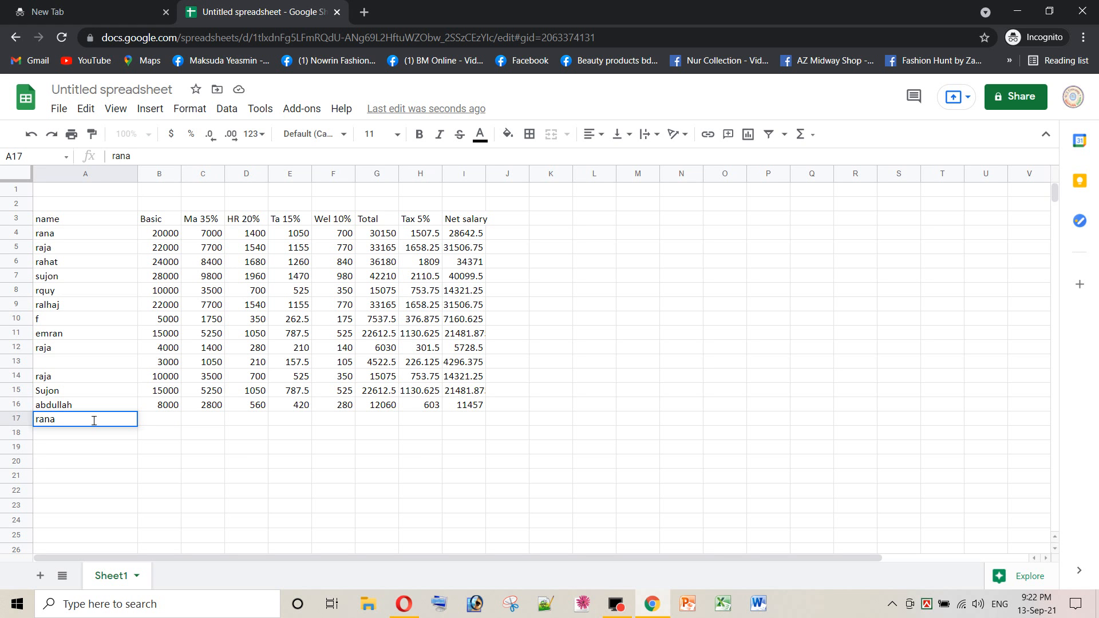
{"action": "key", "text": "Tab"}
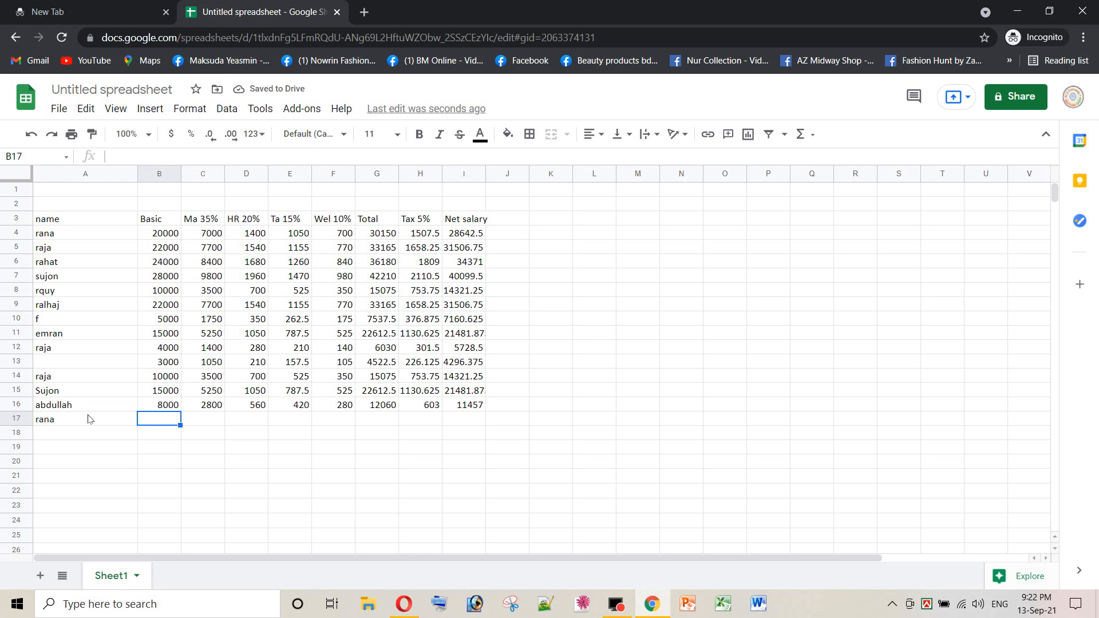
{"action": "type", "text": "9000"}
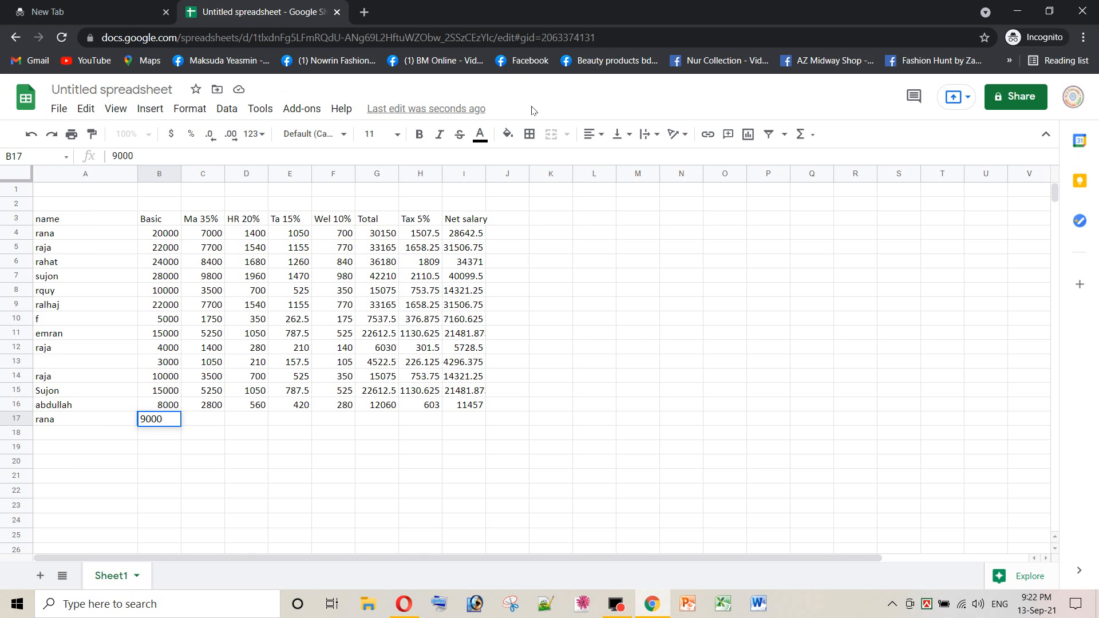
{"action": "left_click", "coordinate": [206, 422]}
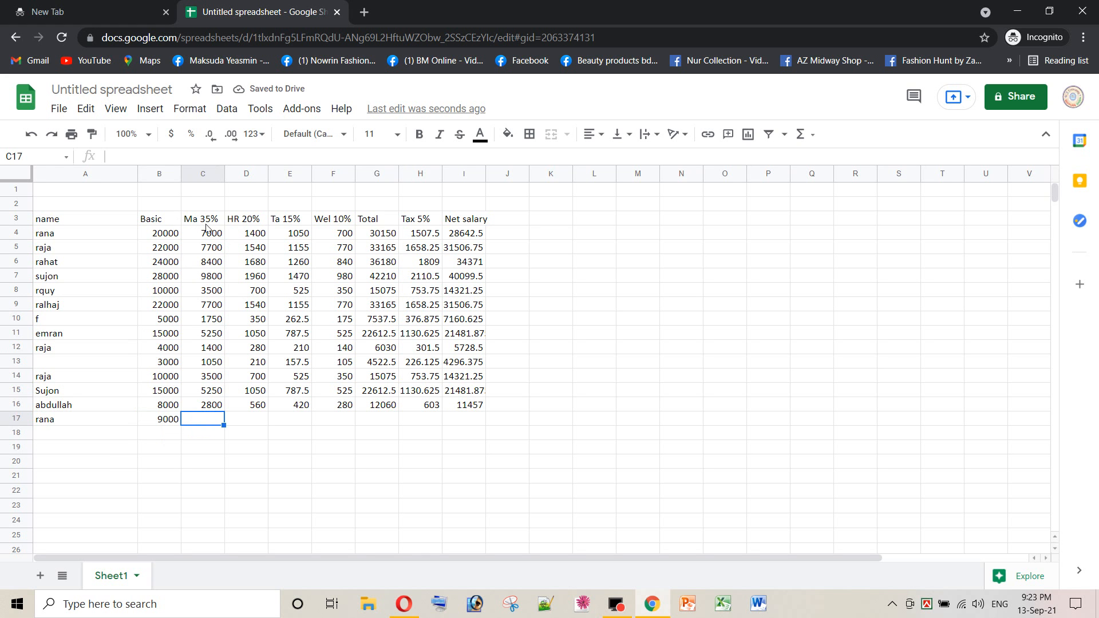
Calculate the new employee's Ma 35% allowance in C17 with the formula =B17*35%.
{"action": "type", "text": "="}
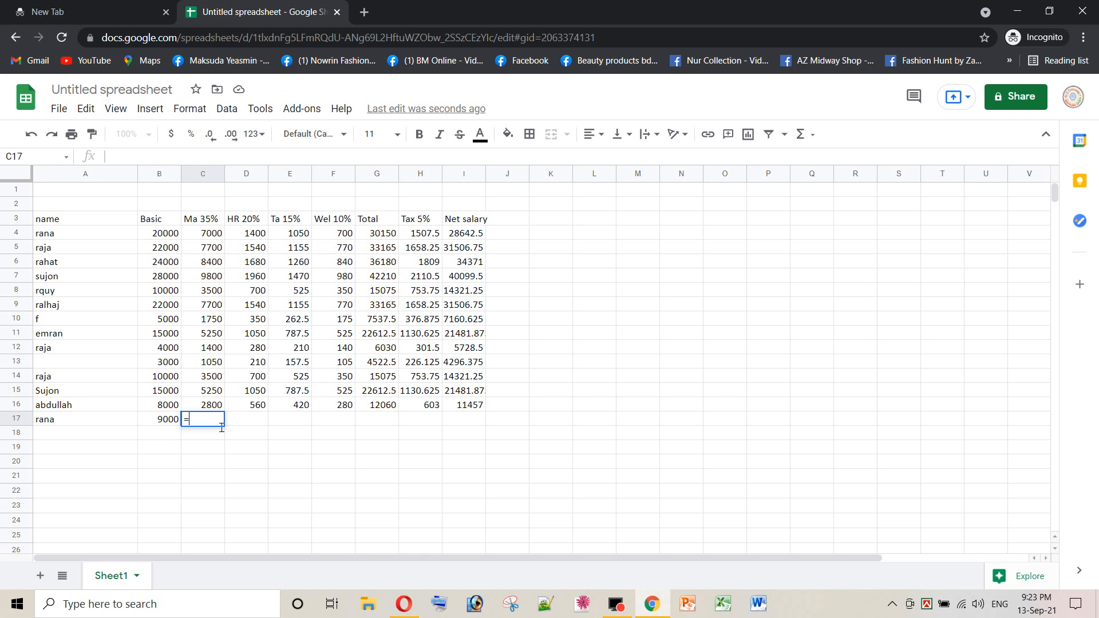
{"action": "left_click", "coordinate": [160, 420]}
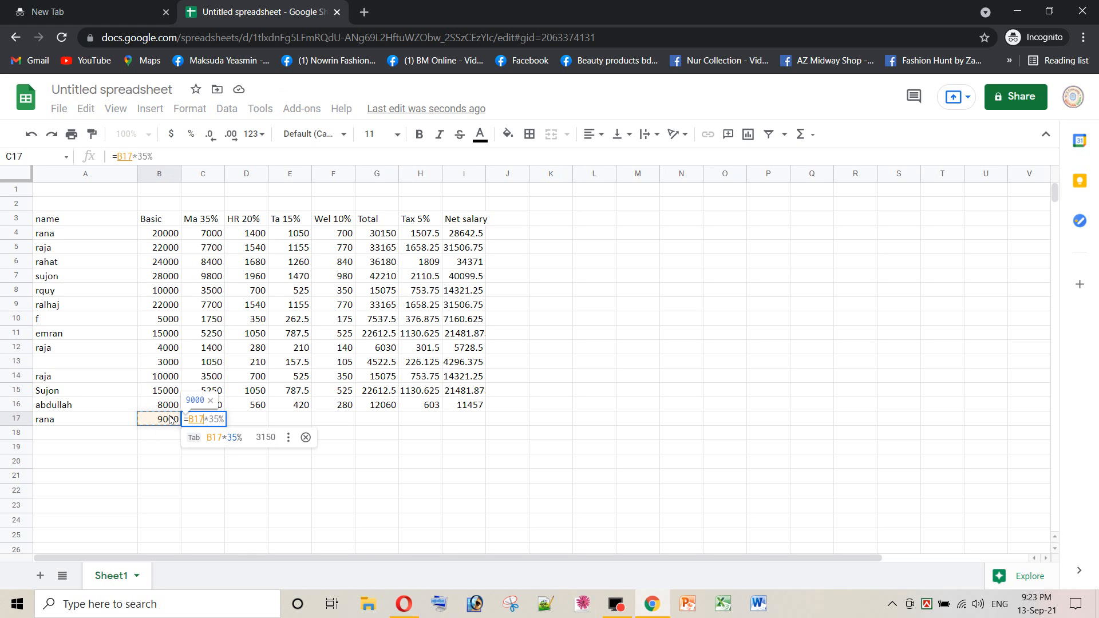
{"action": "type", "text": "*3"}
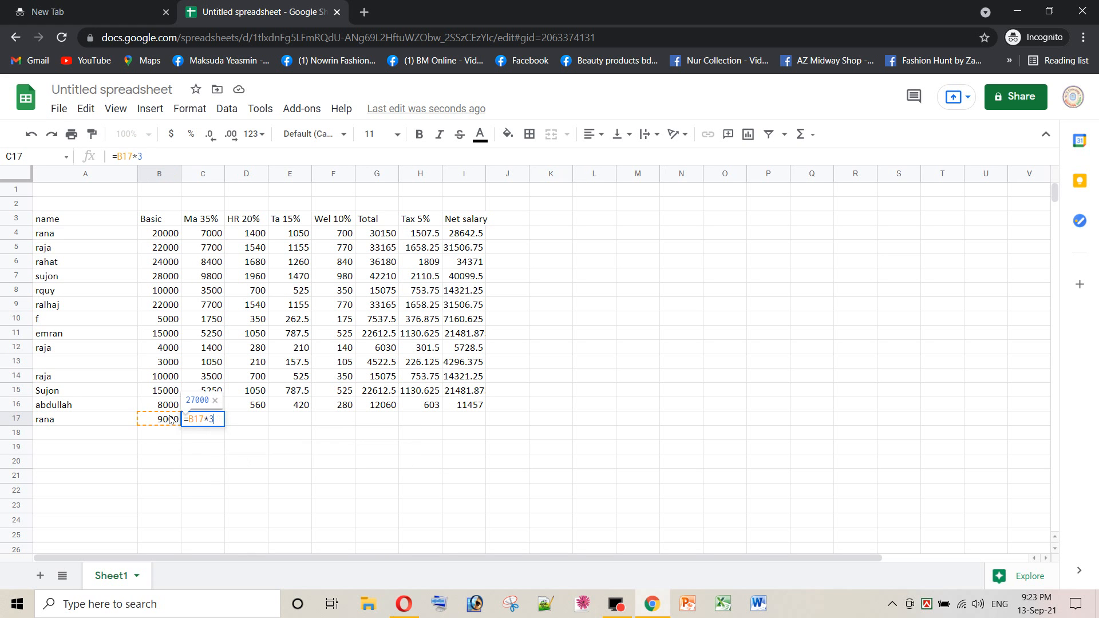
{"action": "type", "text": "5%"}
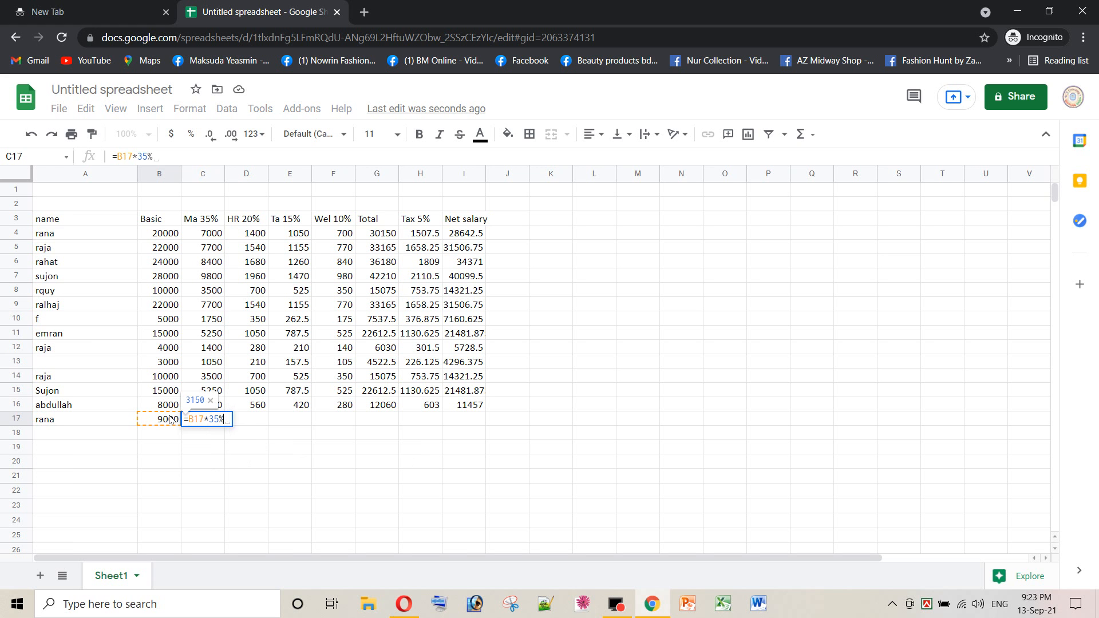
{"action": "key", "text": "Return"}
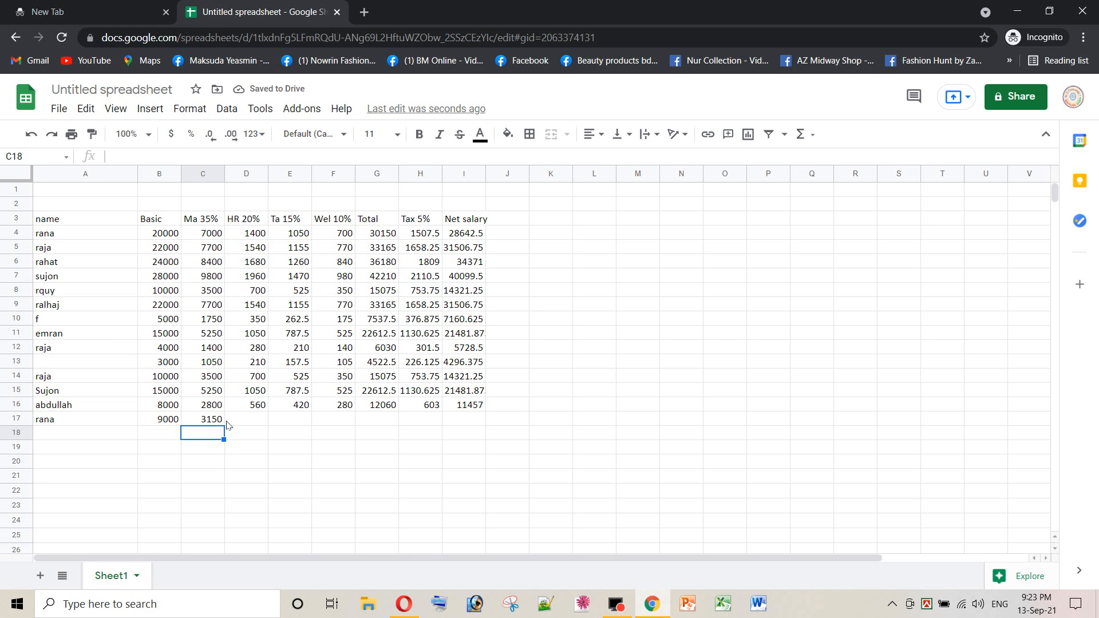
{"action": "left_click", "coordinate": [217, 422]}
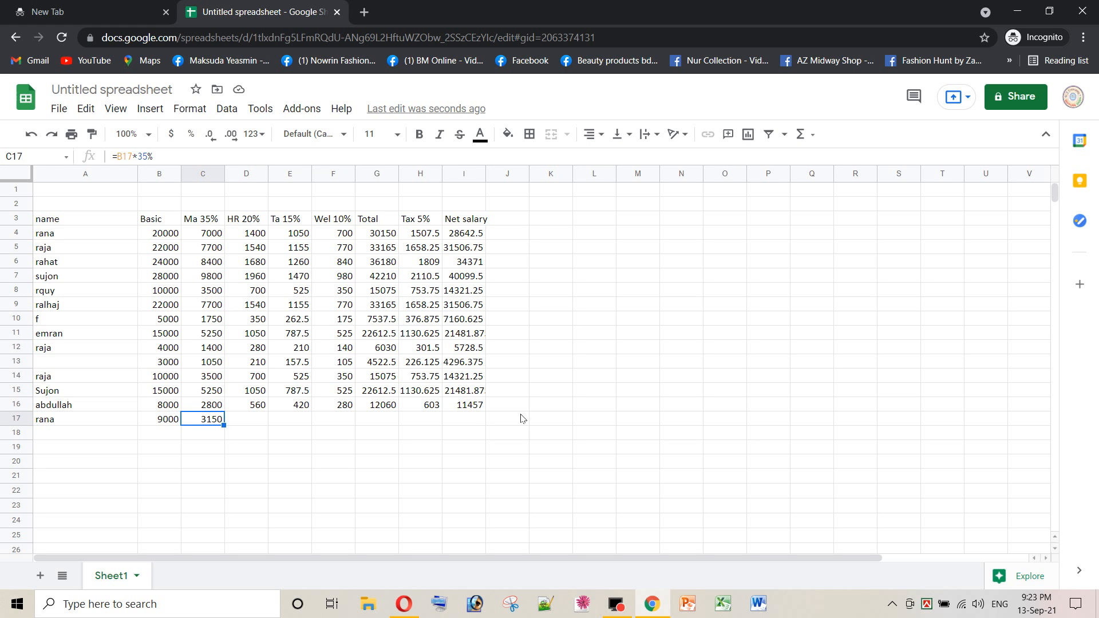
Calculate the HR 20% allowance in D17 from the Basic salary with the formula =B17*20%.
{"action": "left_click", "coordinate": [247, 419]}
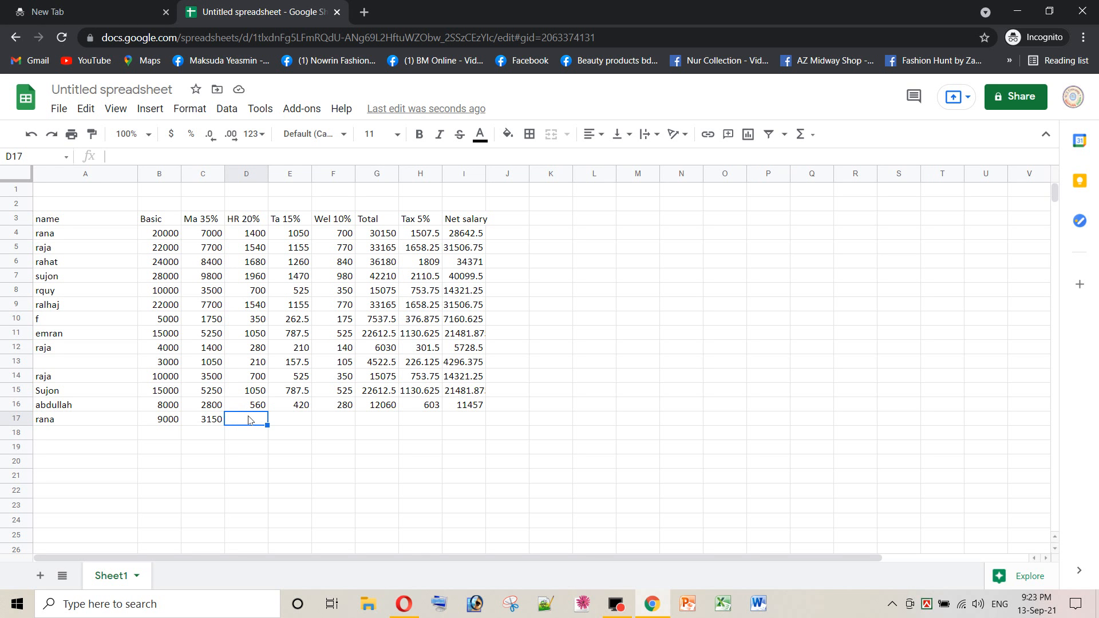
{"action": "type", "text": "="}
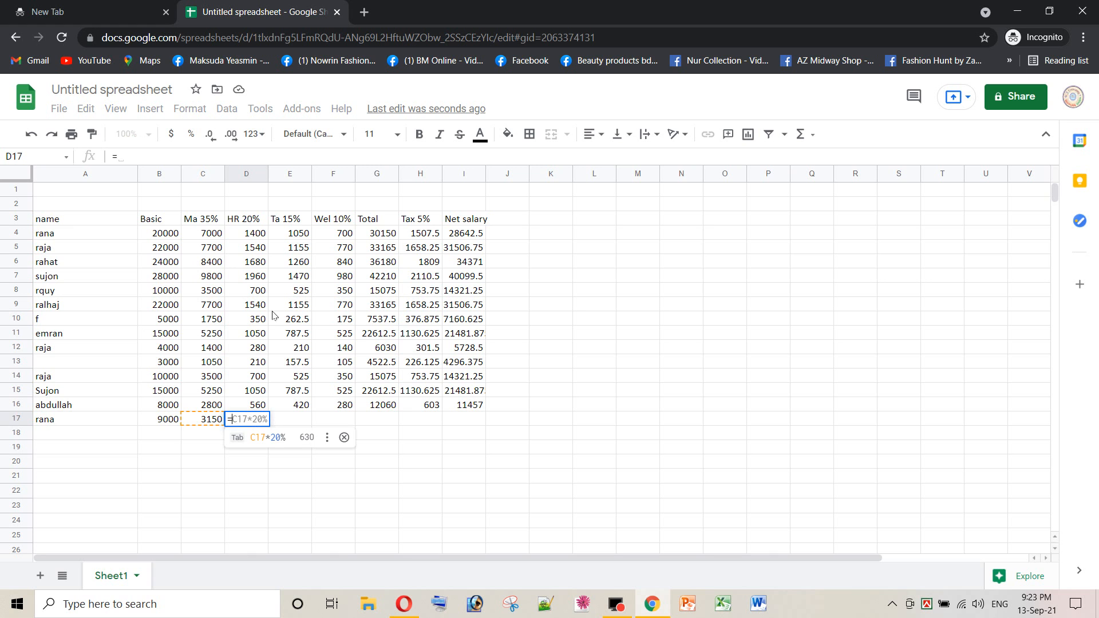
{"action": "left_click", "coordinate": [169, 421]}
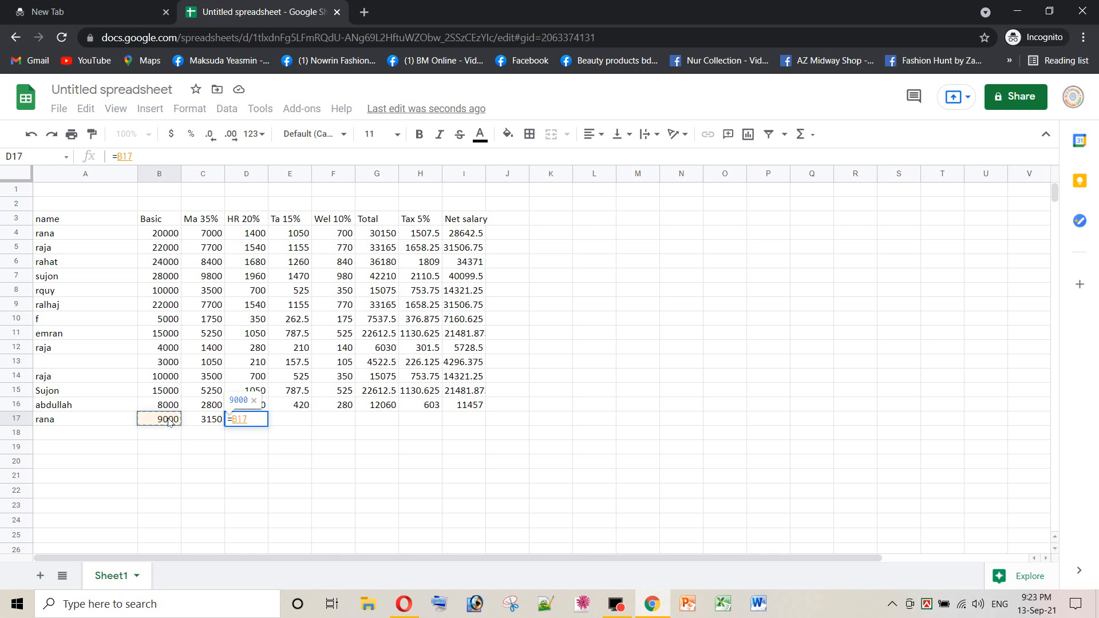
{"action": "type", "text": "*2"}
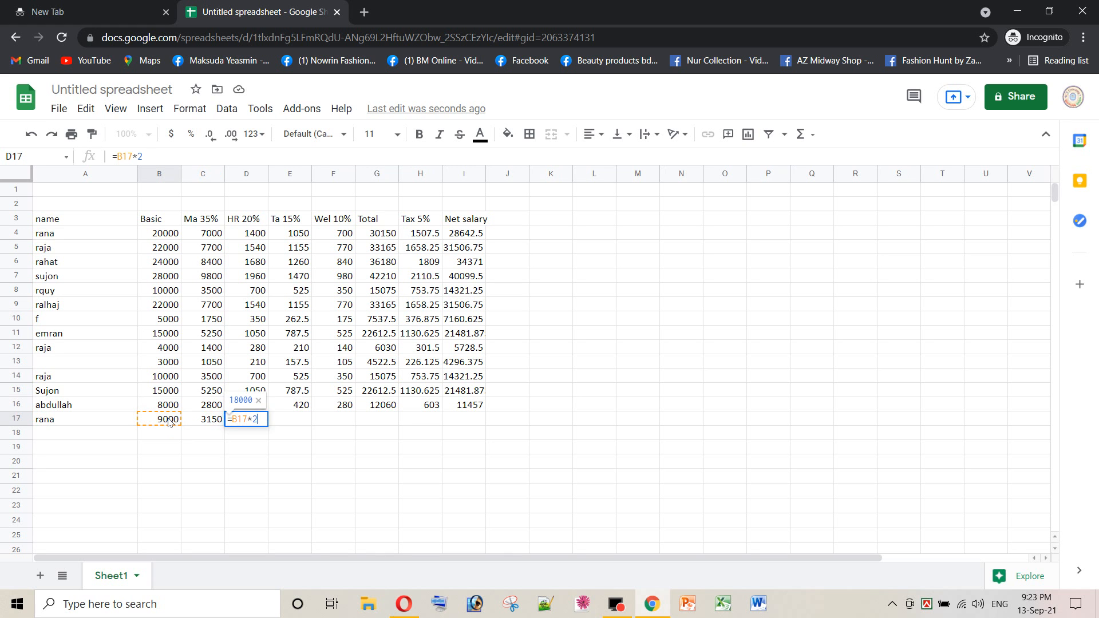
{"action": "type", "text": "0%"}
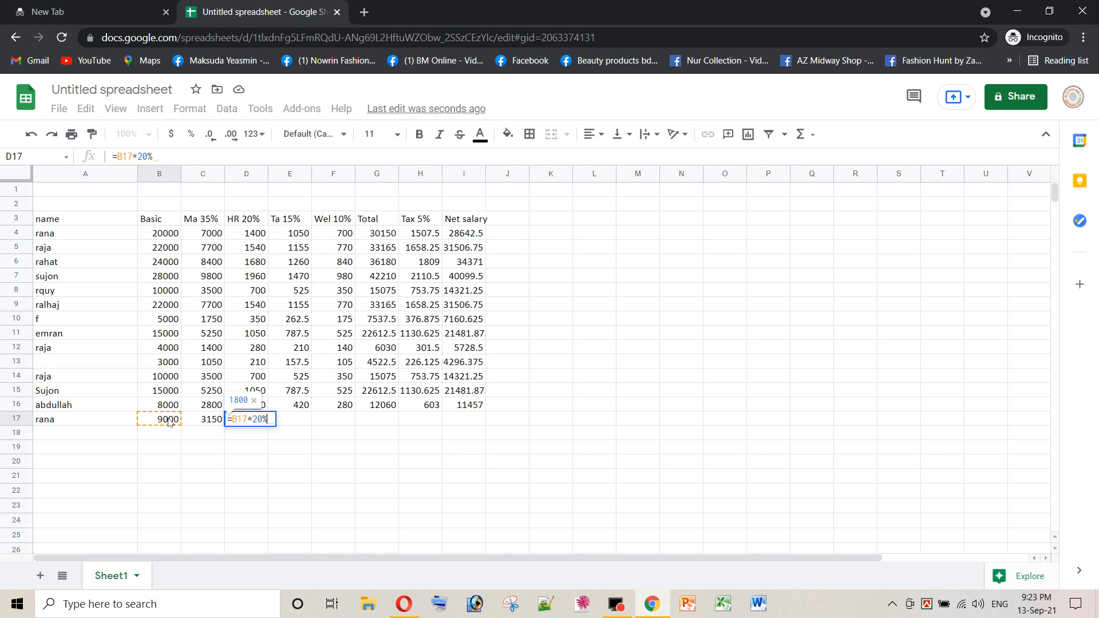
{"action": "key", "text": "Return"}
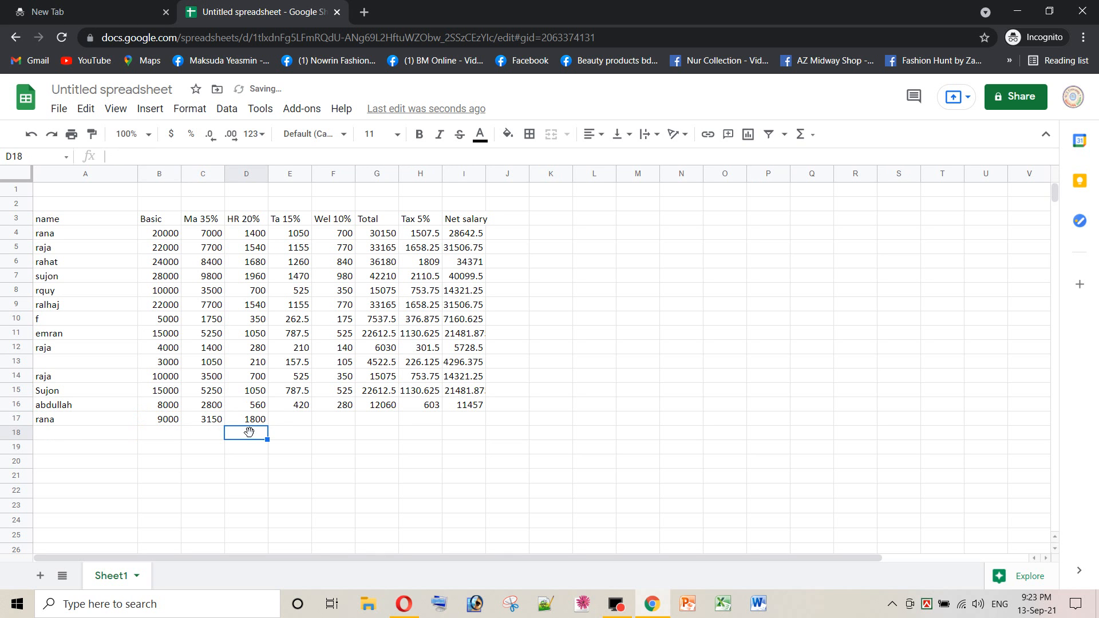
Calculate the Ta 15% allowance in E17 from the Basic salary with the formula =B17*15%.
{"action": "left_click", "coordinate": [289, 423]}
{"action": "type", "text": "="}
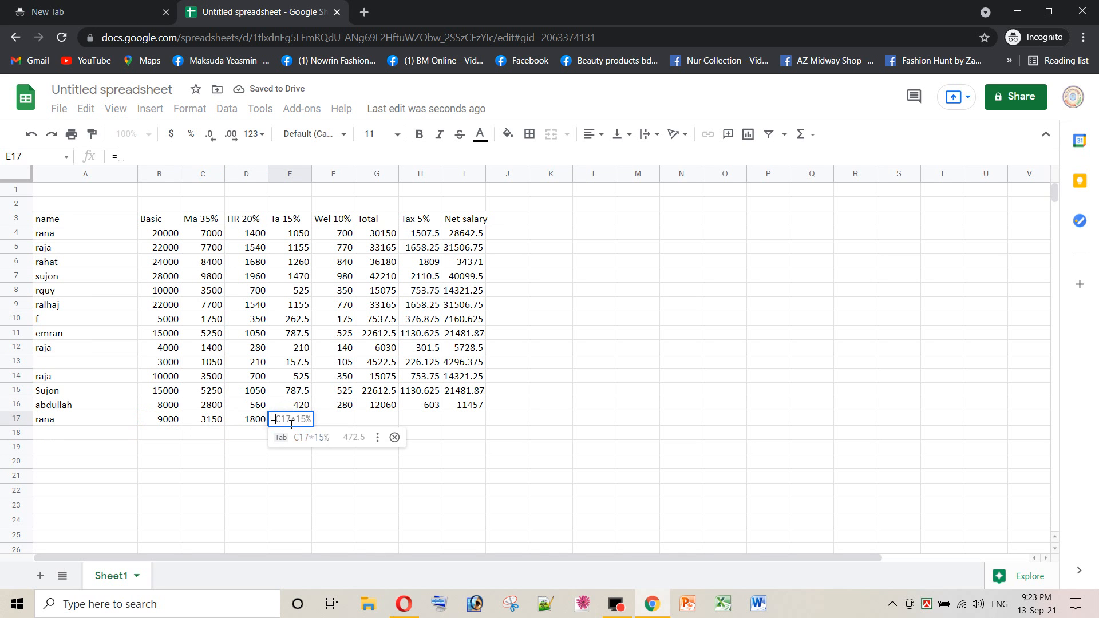
{"action": "left_click", "coordinate": [167, 420]}
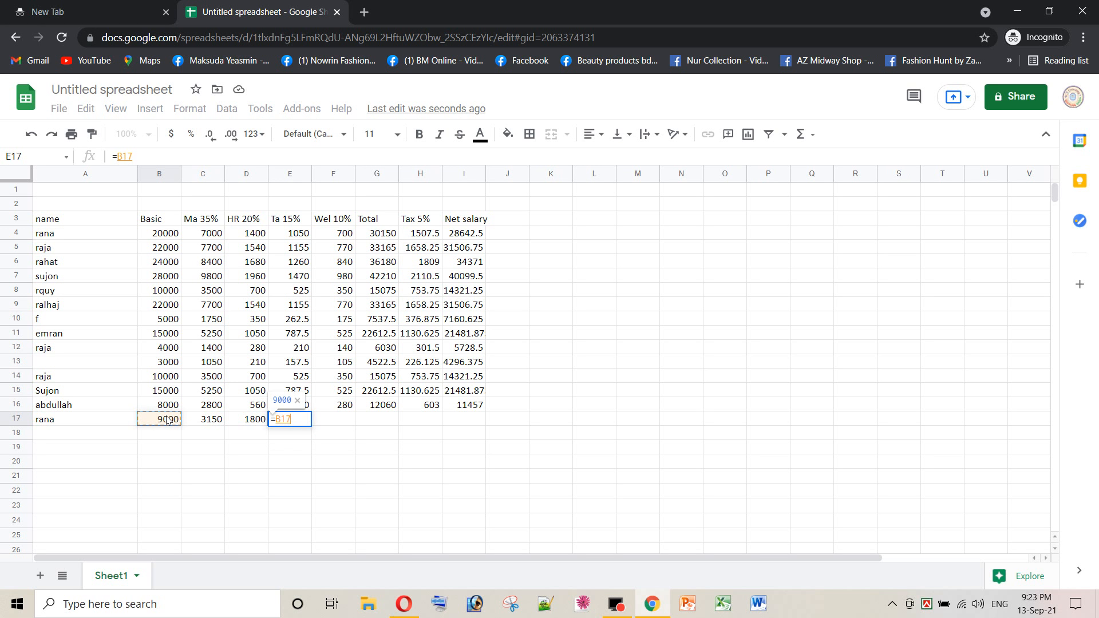
{"action": "type", "text": "*1"}
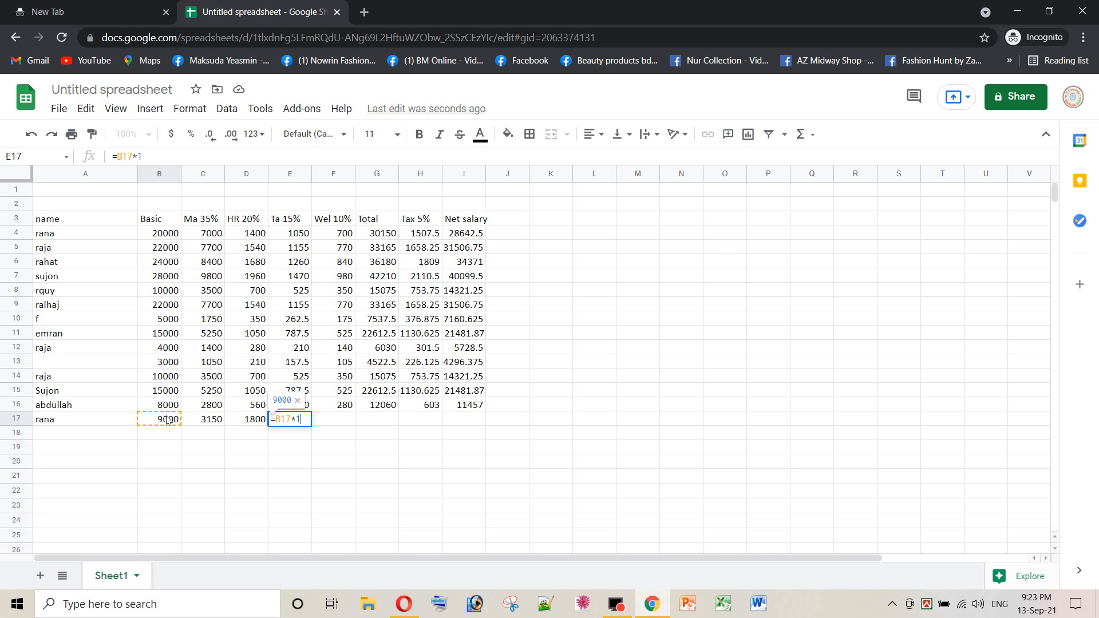
{"action": "type", "text": "5%"}
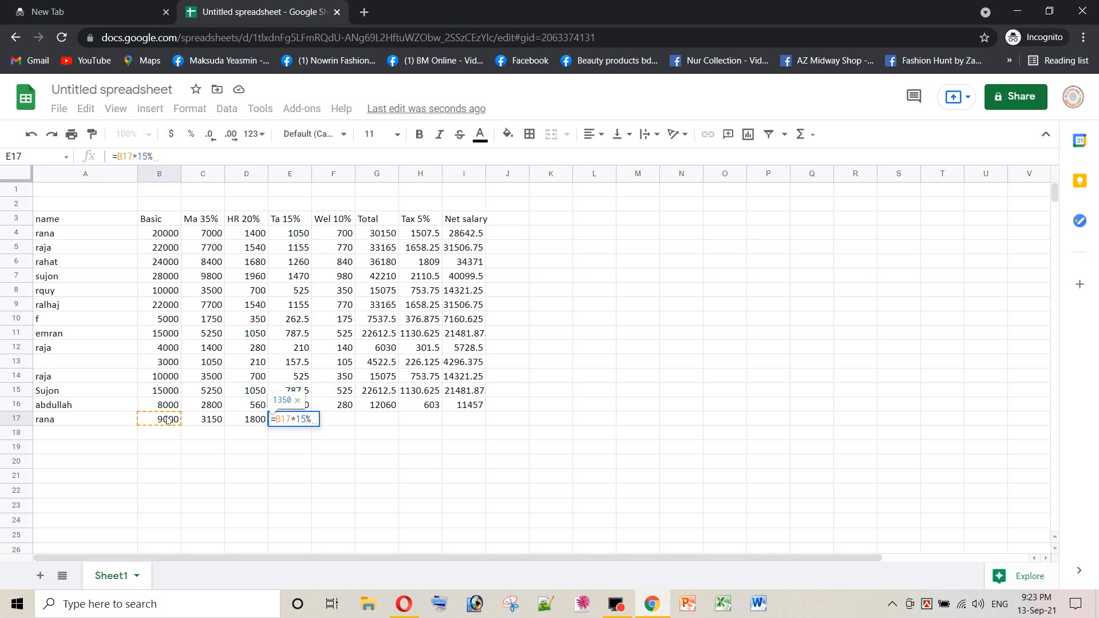
{"action": "key", "text": "Return"}
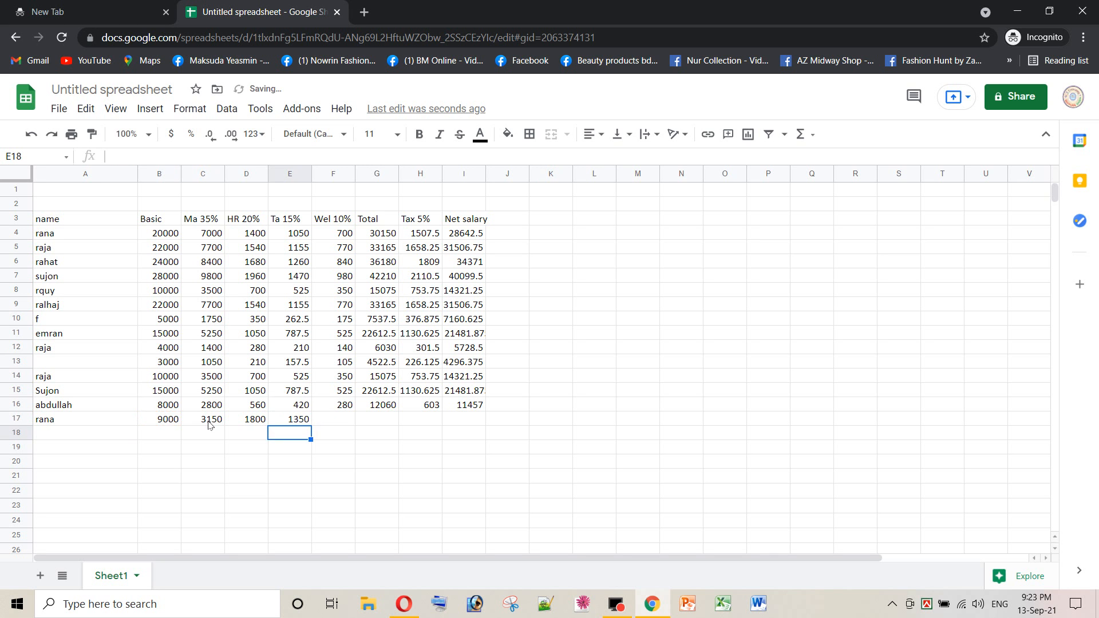
Calculate the Wel 10% amount in F17 from the Basic salary with the formula =B17*10%.
{"action": "left_click", "coordinate": [337, 406]}
{"action": "left_click", "coordinate": [344, 419]}
{"action": "type", "text": "="}
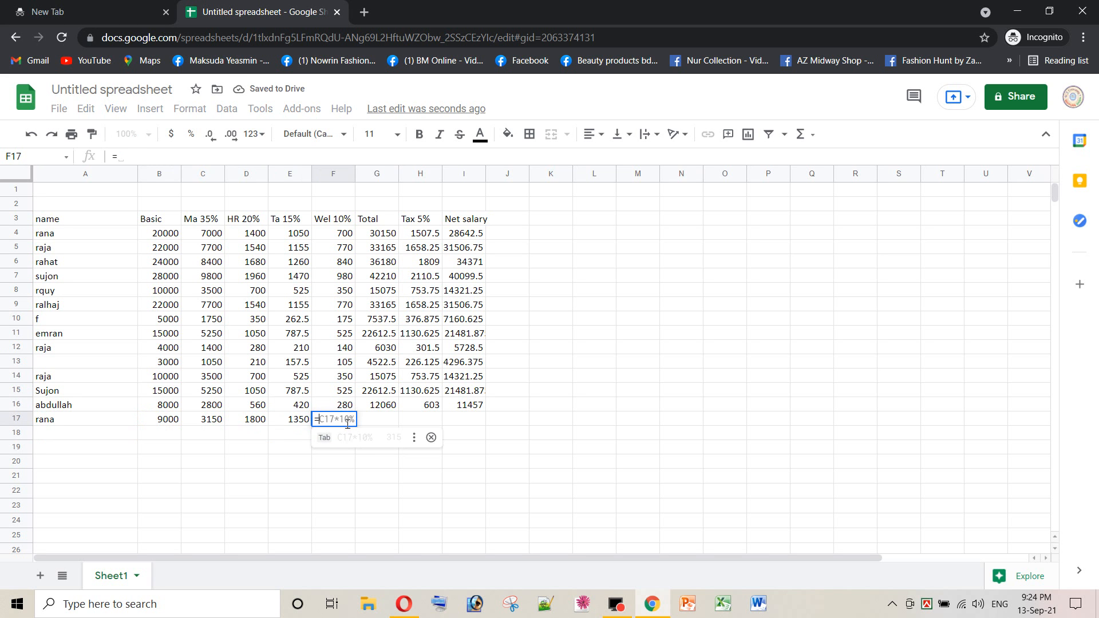
{"action": "left_click", "coordinate": [171, 420]}
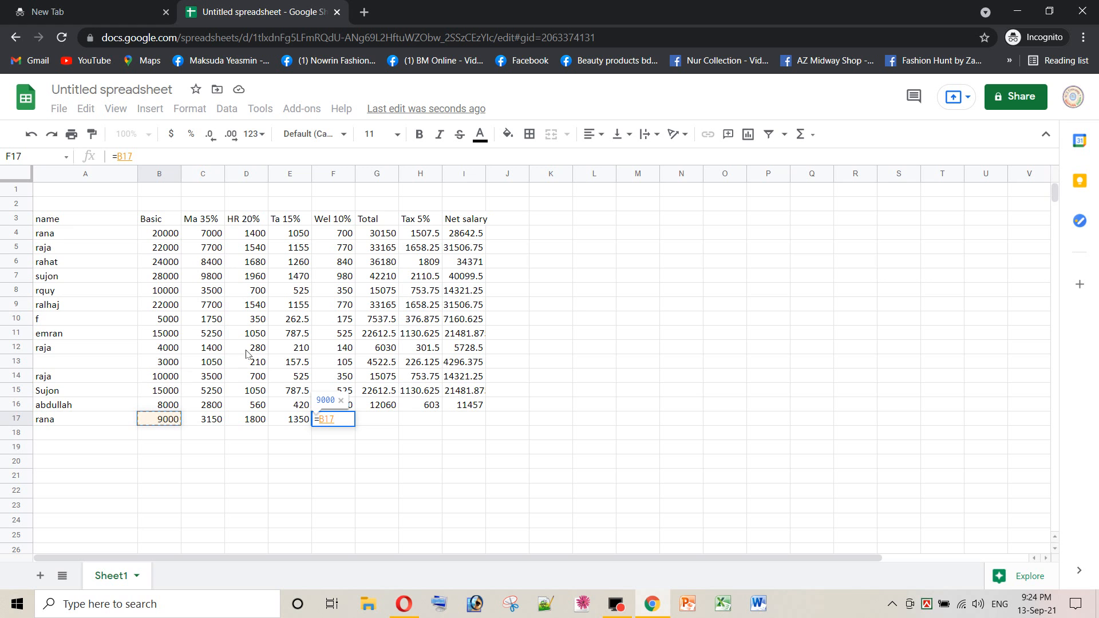
{"action": "type", "text": "*1"}
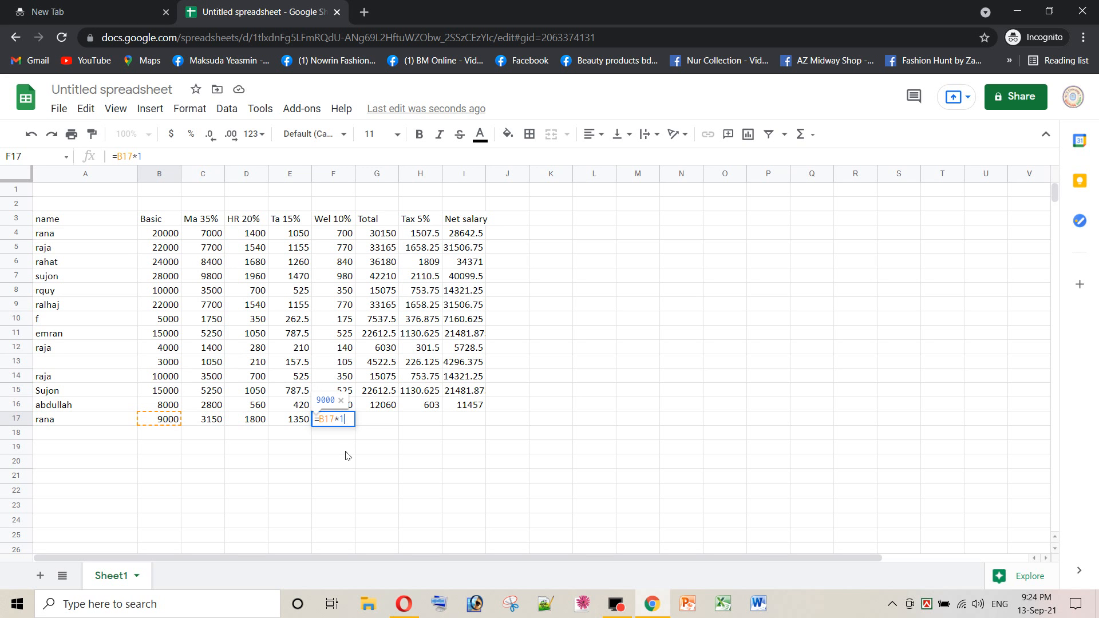
{"action": "type", "text": "0%"}
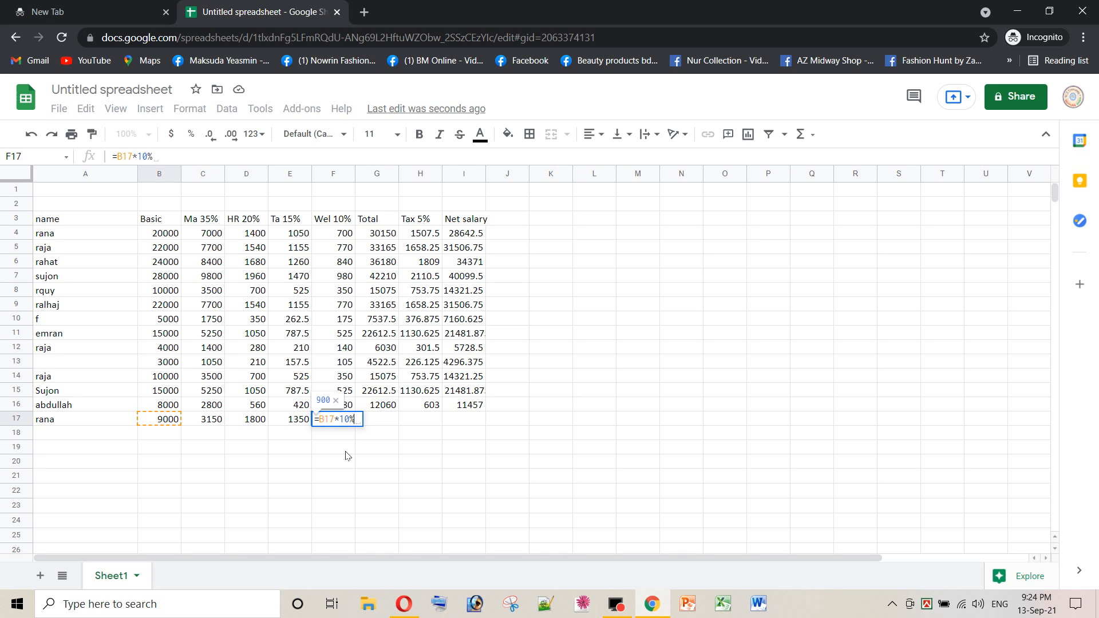
{"action": "key", "text": "Return"}
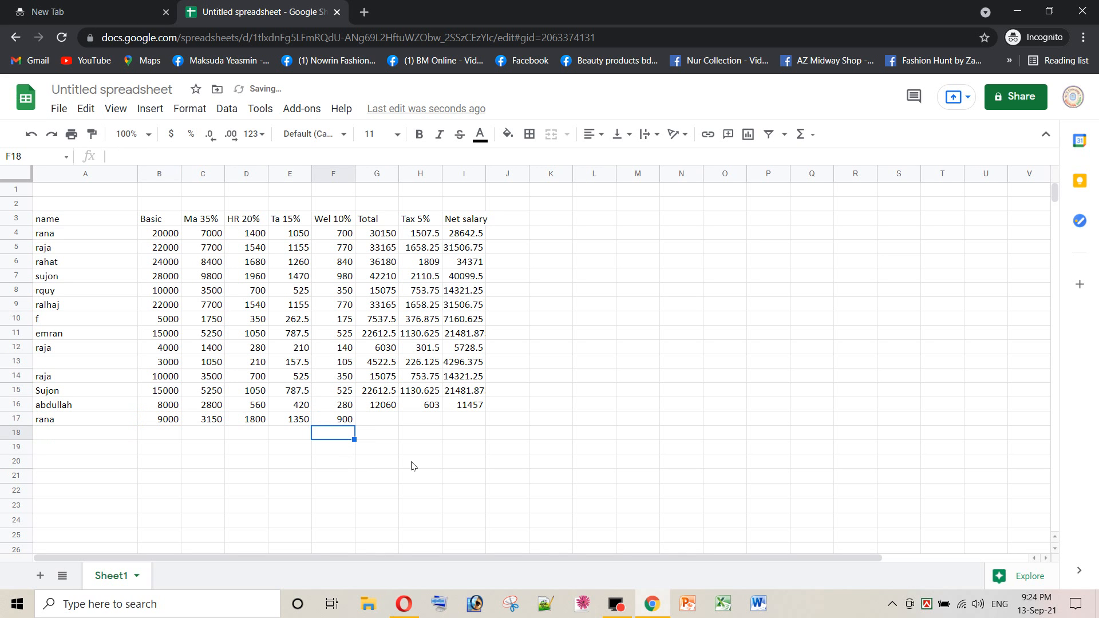
Add up the new employee's pay in the Total cell G17 with the suggested formula =SUM(B17:F17).
{"action": "left_click", "coordinate": [383, 422]}
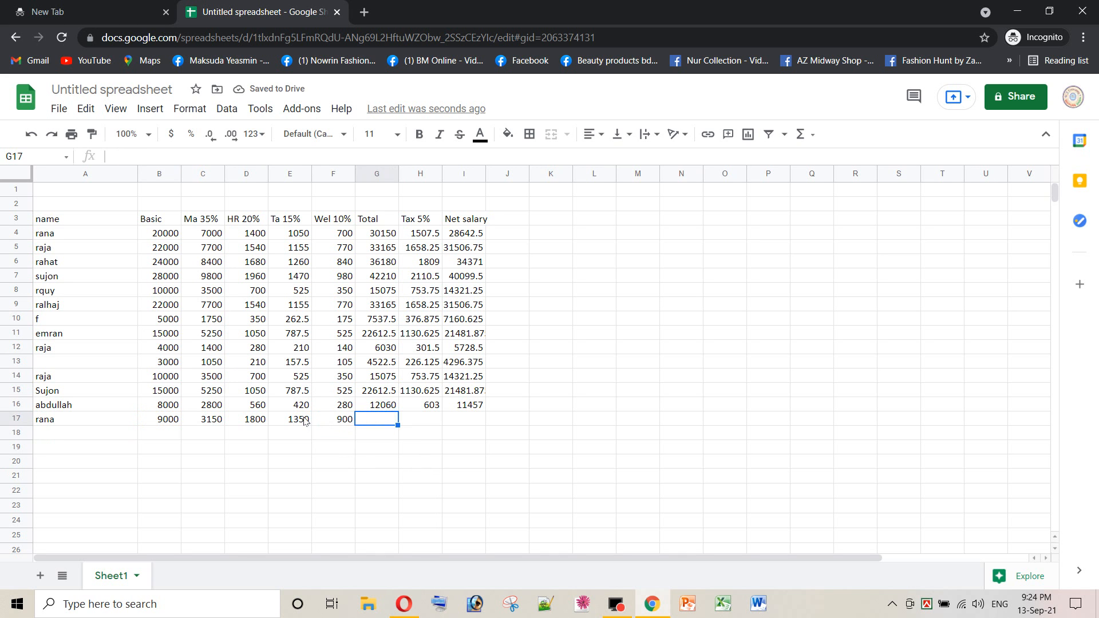
{"action": "left_click", "coordinate": [302, 420]}
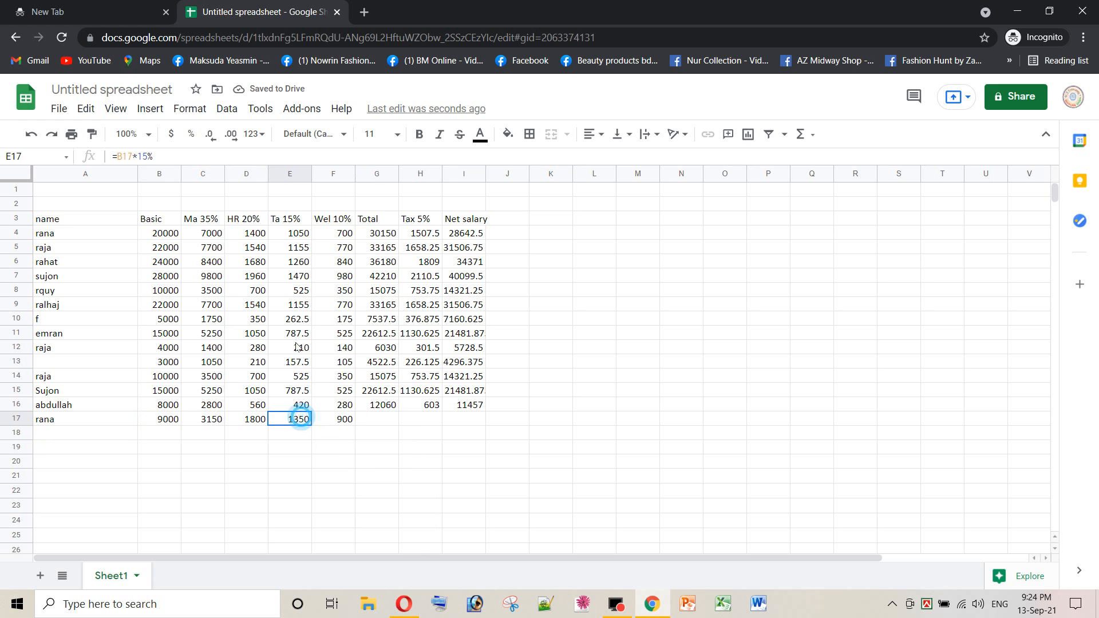
{"action": "left_click", "coordinate": [387, 422]}
{"action": "type", "text": "="}
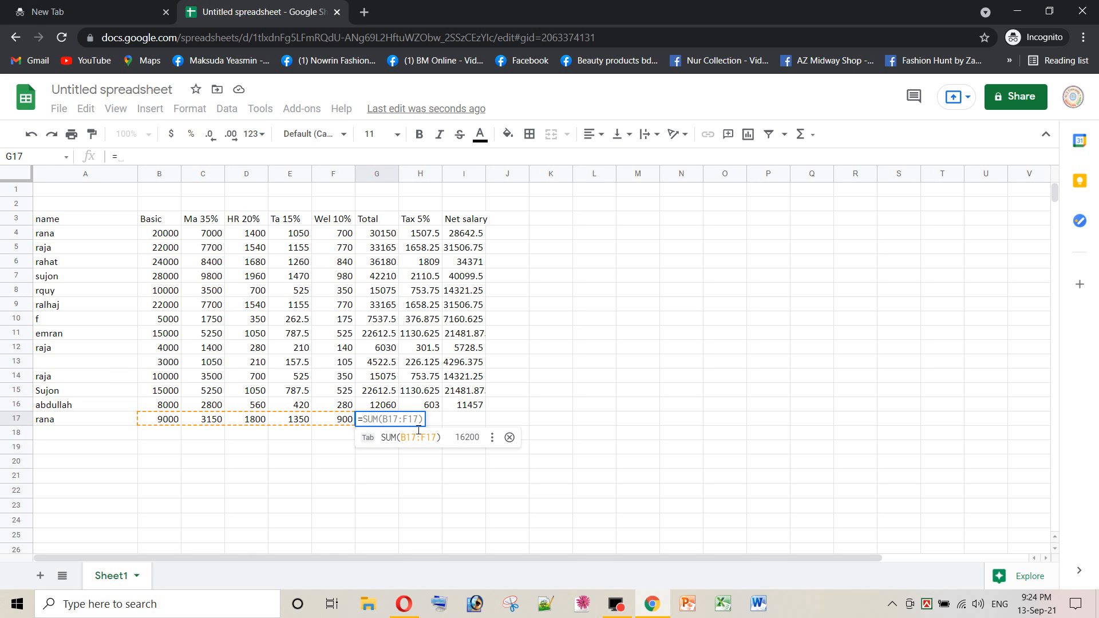
{"action": "key", "text": "Tab"}
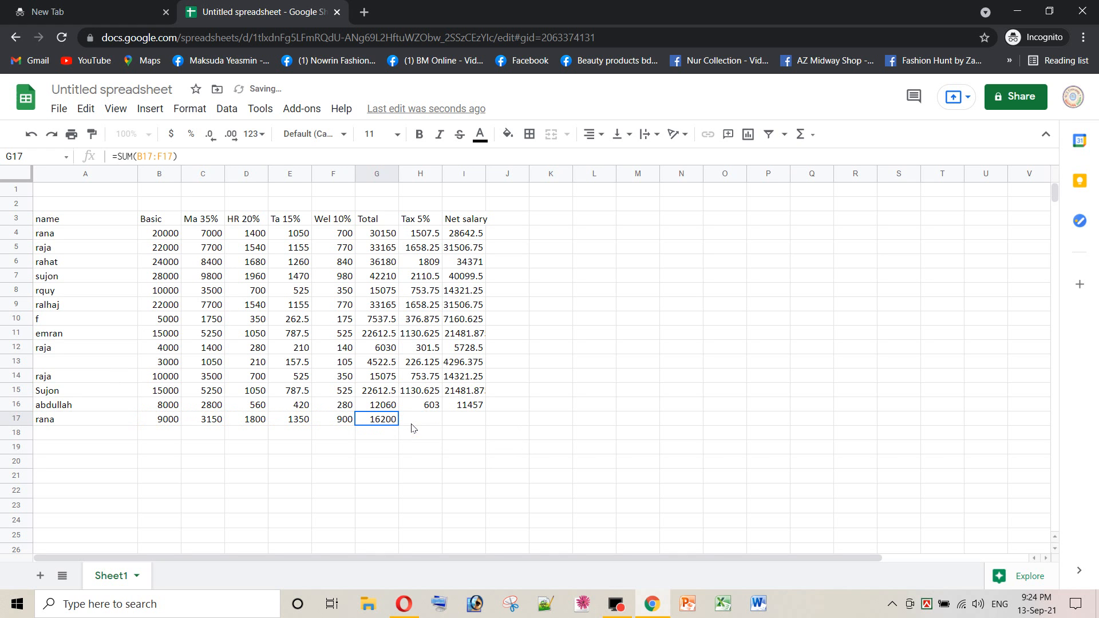
Accept the suggested formulas =G17*5% for Tax 5% in H17 and =G17-H17 for Net salary in I17.
{"action": "left_click", "coordinate": [429, 418]}
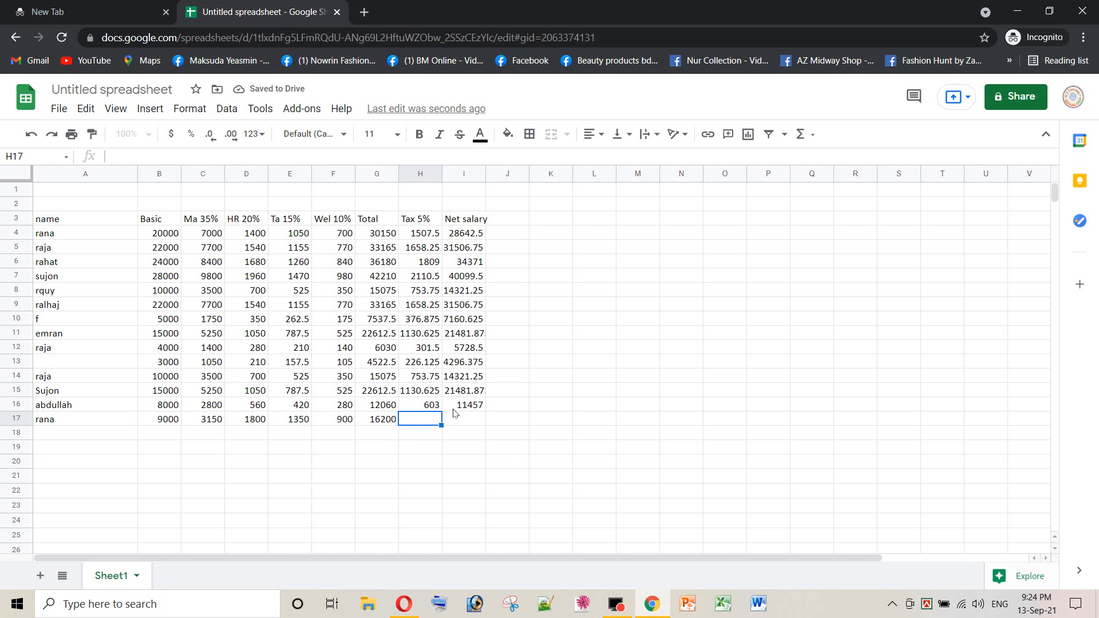
{"action": "type", "text": "="}
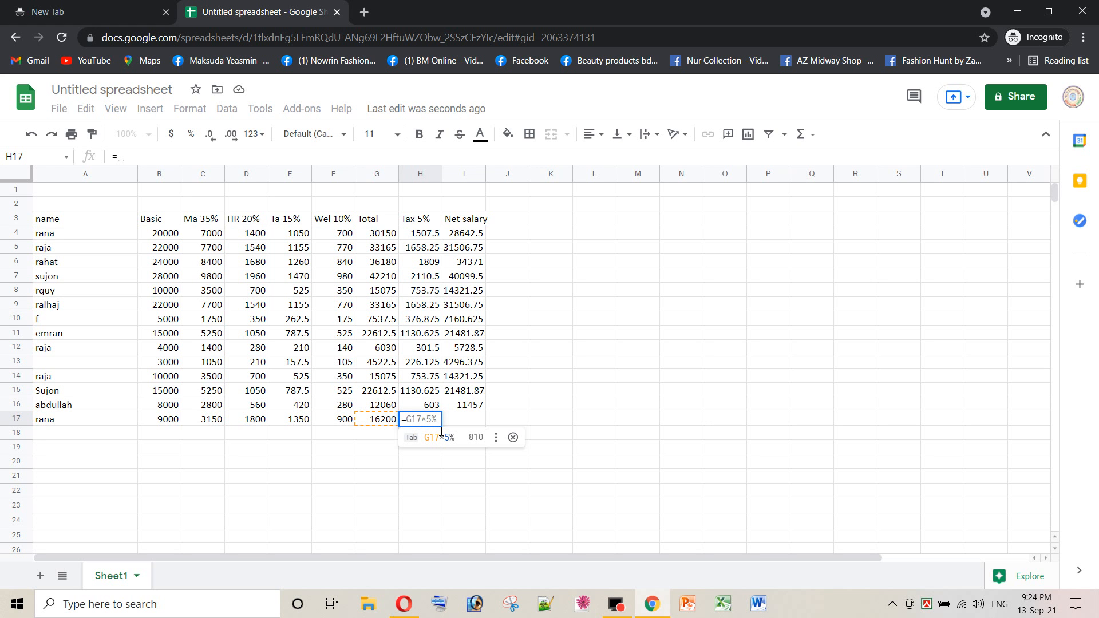
{"action": "key", "text": "Tab"}
{"action": "left_click", "coordinate": [461, 421]}
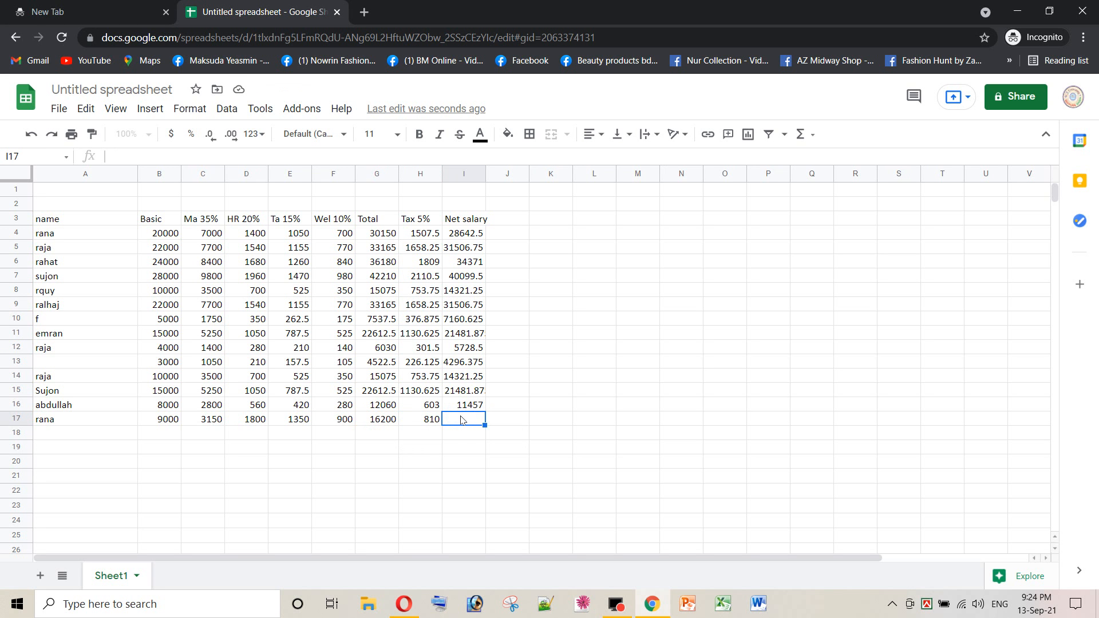
{"action": "type", "text": "="}
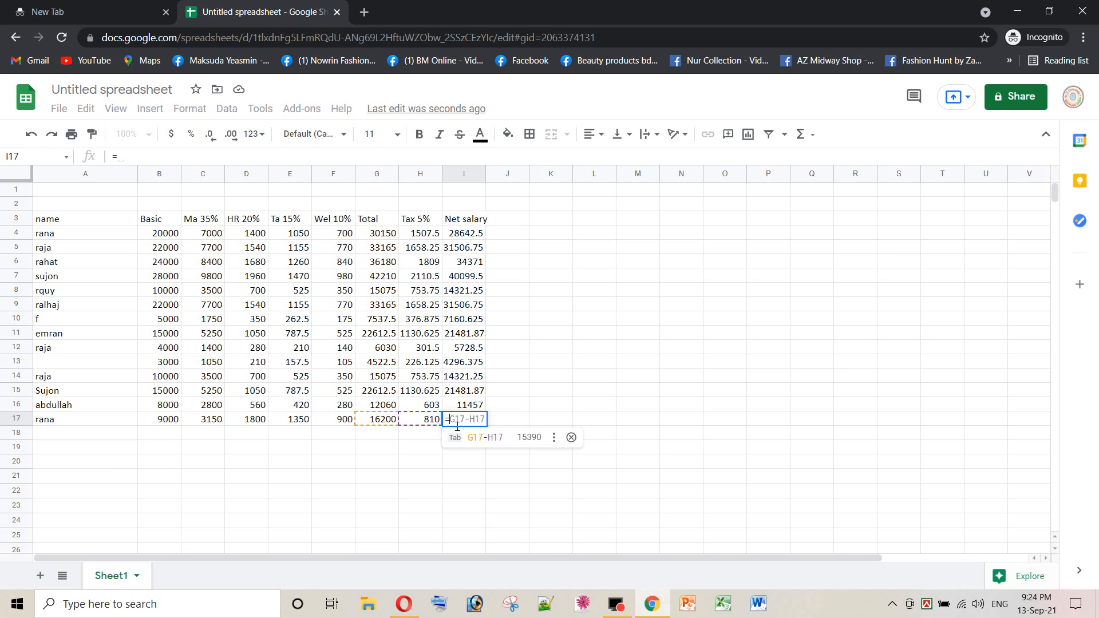
{"action": "key", "text": "Tab"}
{"action": "left_click", "coordinate": [526, 409]}
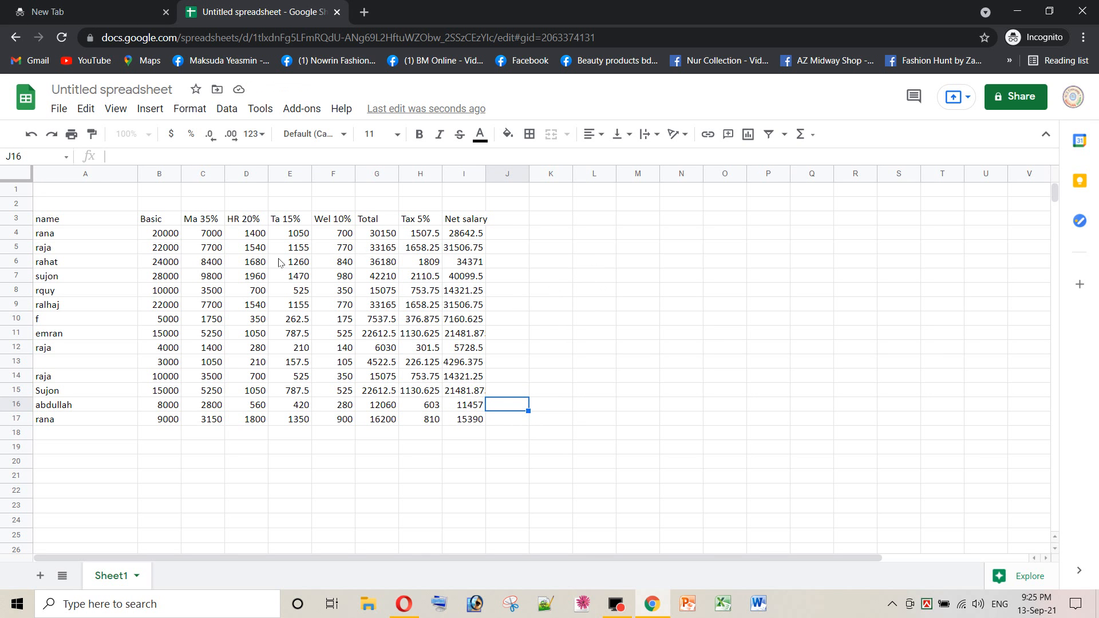
{"action": "left_click", "coordinate": [60, 109]}
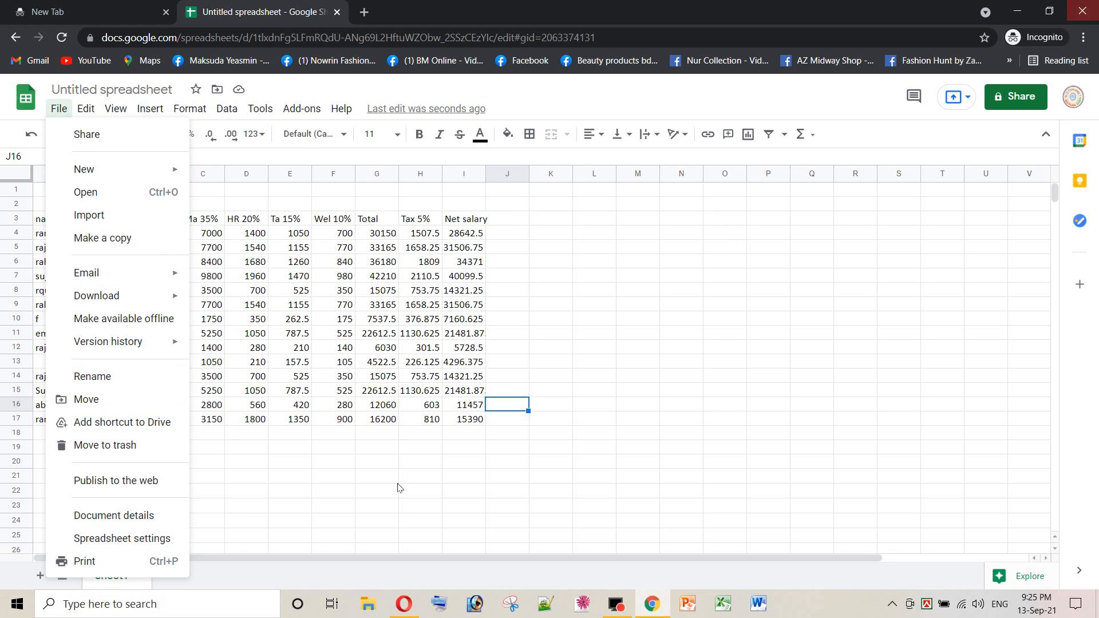
{"action": "mouse_move", "coordinate": [100, 112]}
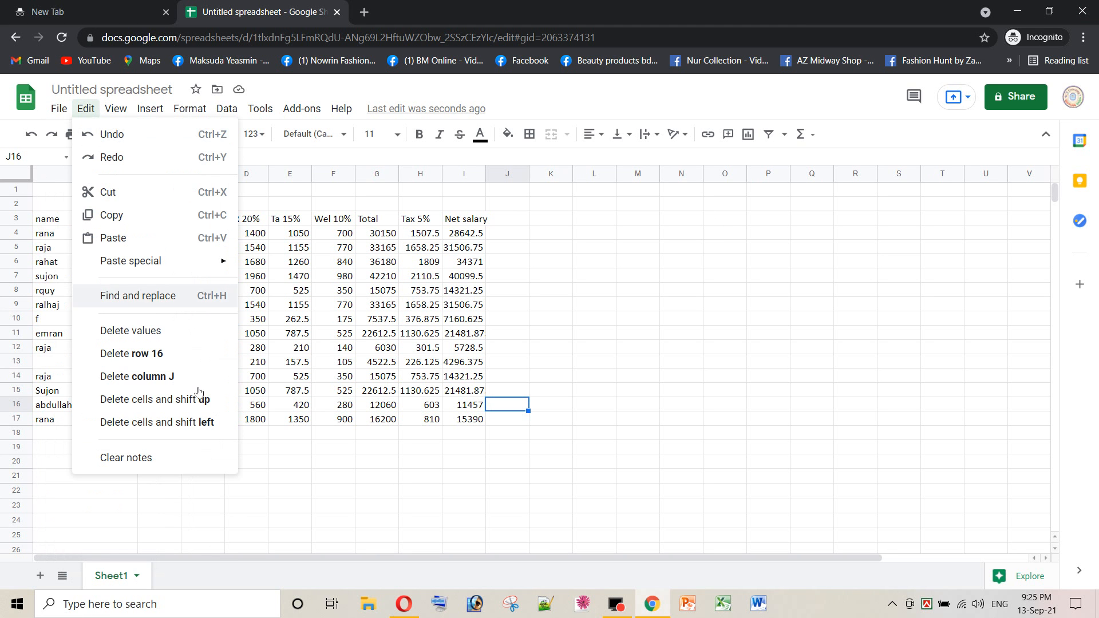
{"action": "left_click", "coordinate": [288, 494]}
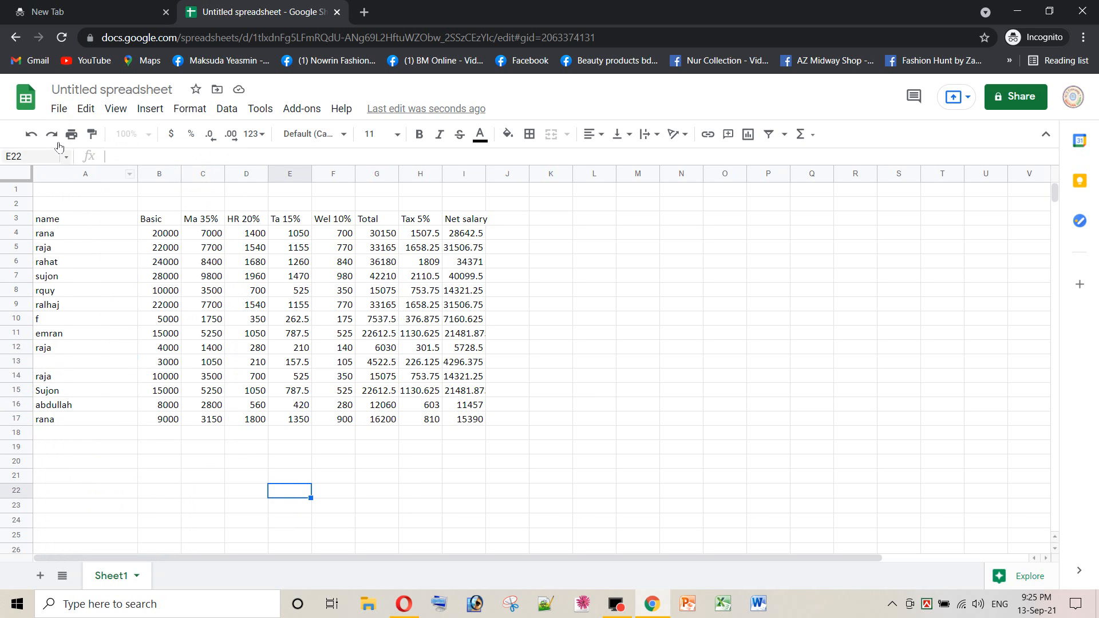
{"action": "left_click", "coordinate": [58, 109]}
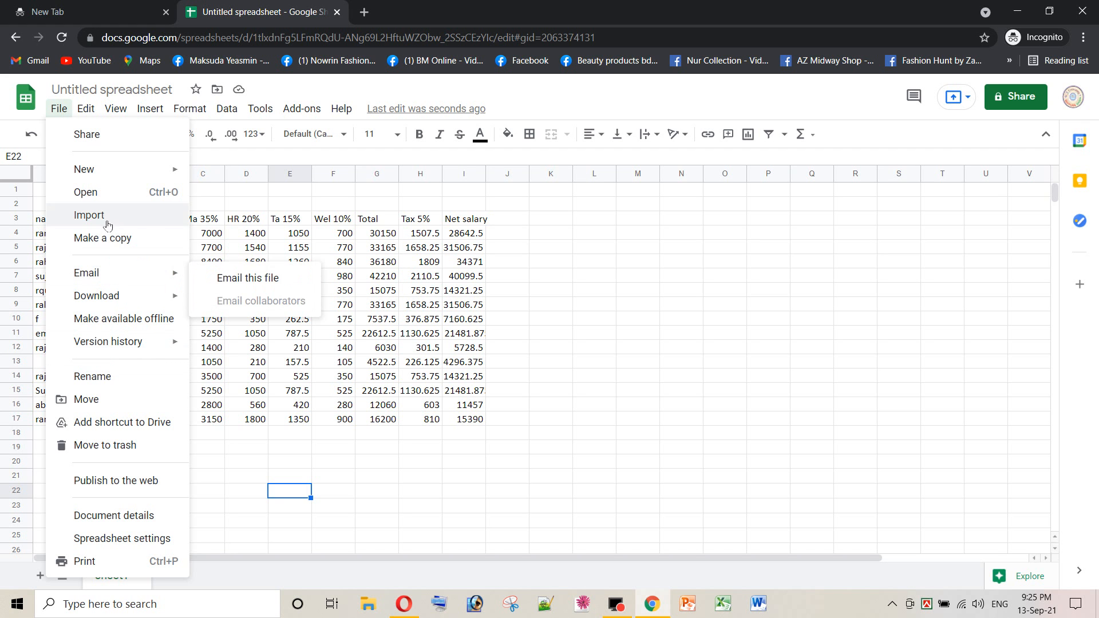
Download the spreadsheet as a Microsoft Excel (.xlsx) file.
{"action": "mouse_move", "coordinate": [135, 277]}
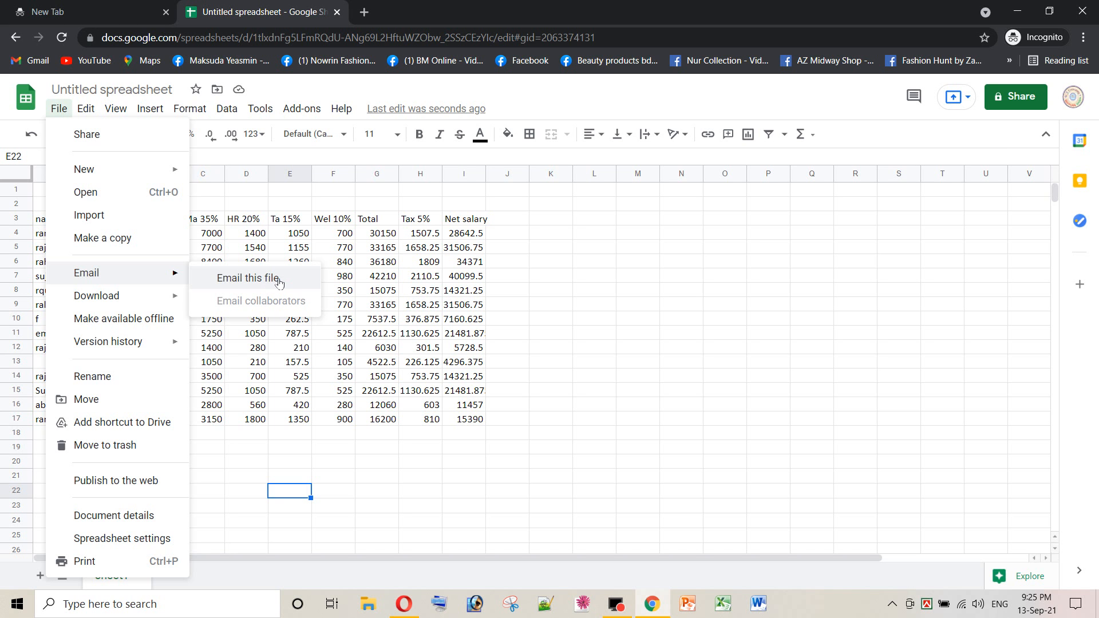
{"action": "mouse_move", "coordinate": [153, 305]}
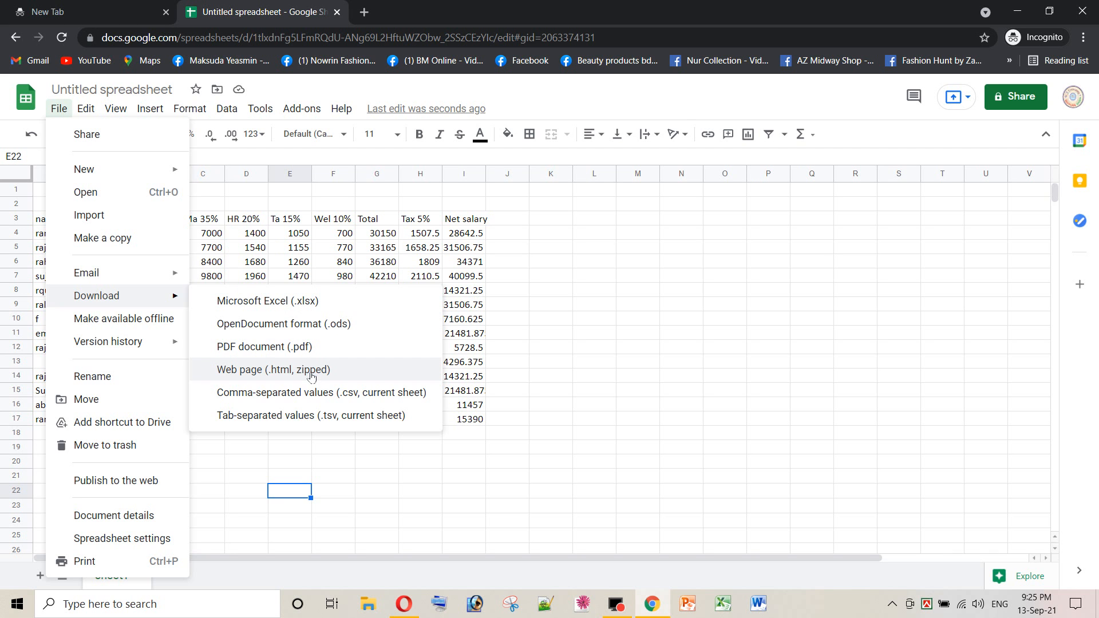
{"action": "left_click", "coordinate": [291, 304]}
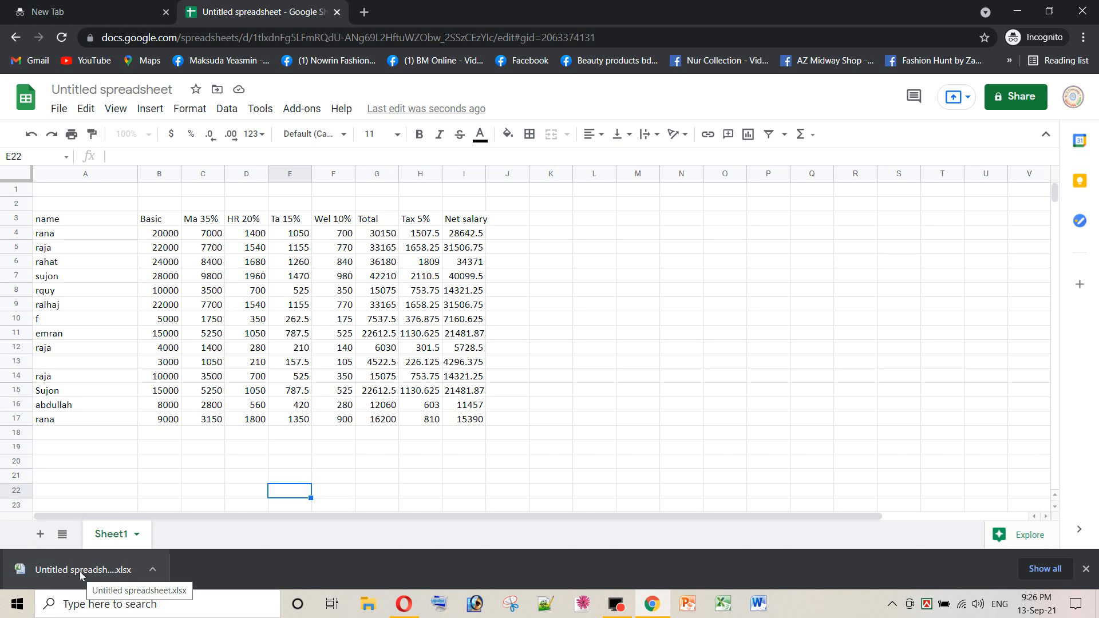
Open the downloaded Untitled spreadsheet.xlsx in Excel, enable editing past the activation wizard, and select the new employee's name cell A17.
{"action": "left_click", "coordinate": [96, 571]}
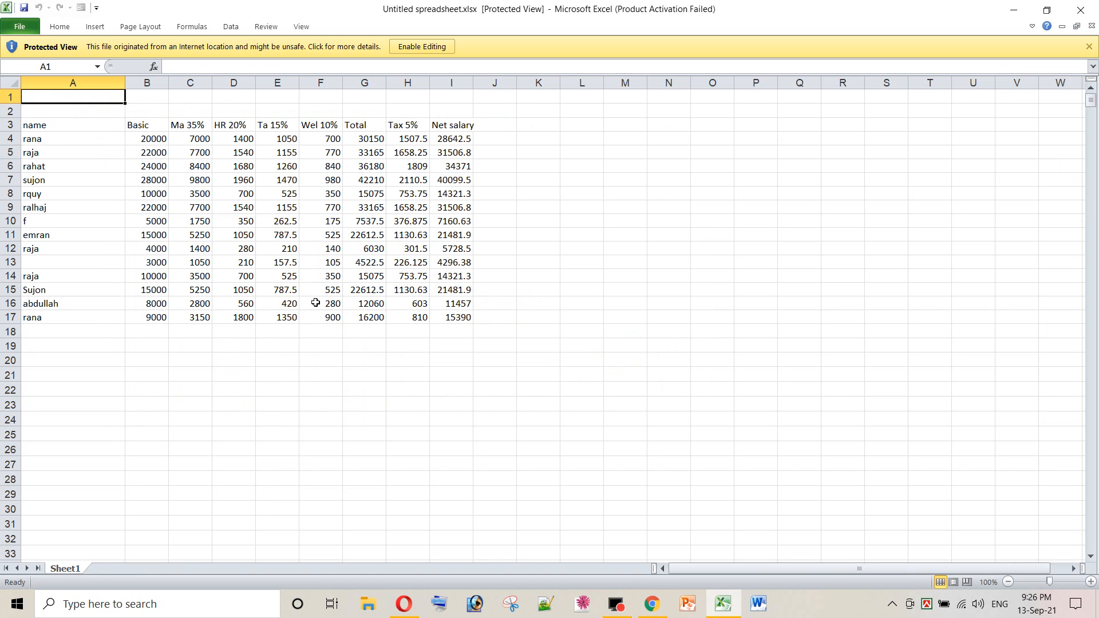
{"action": "left_click", "coordinate": [410, 49]}
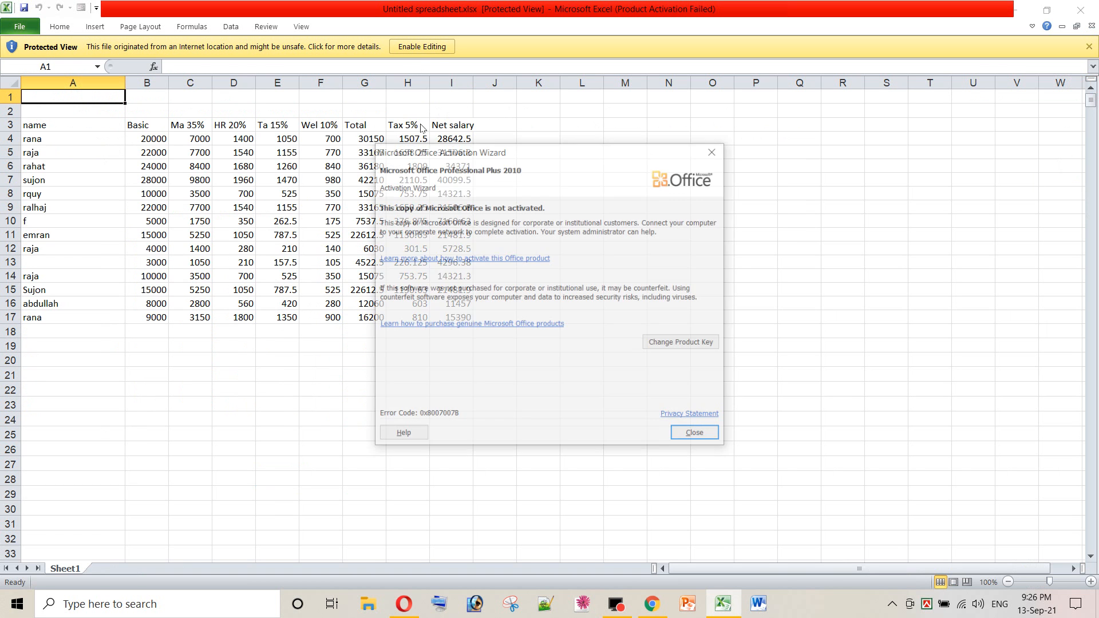
{"action": "left_click", "coordinate": [700, 436]}
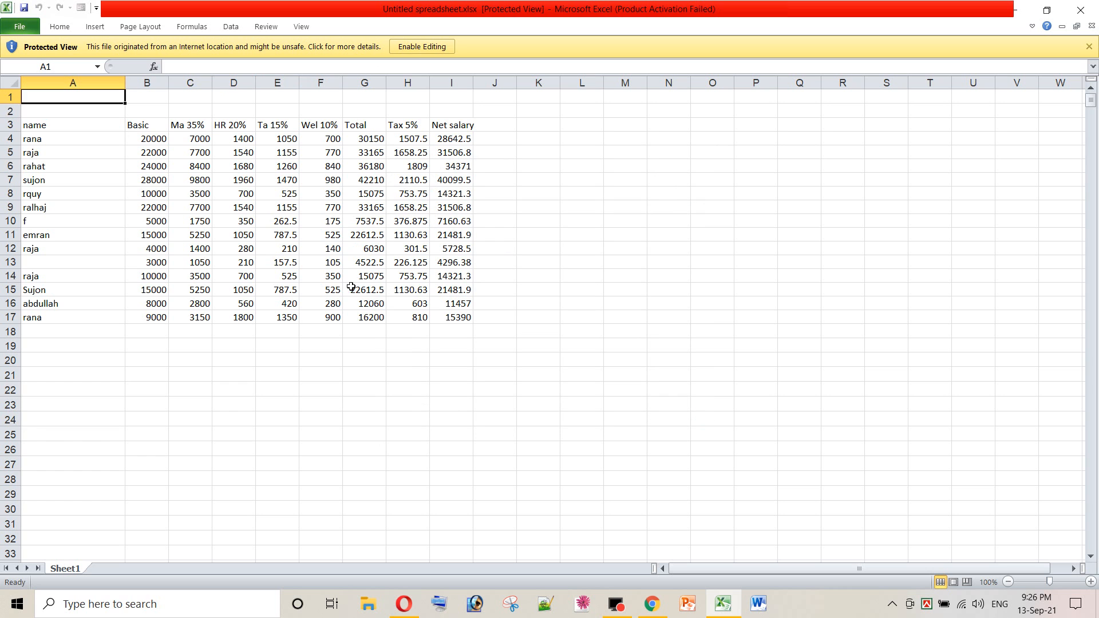
{"action": "left_click", "coordinate": [428, 49]}
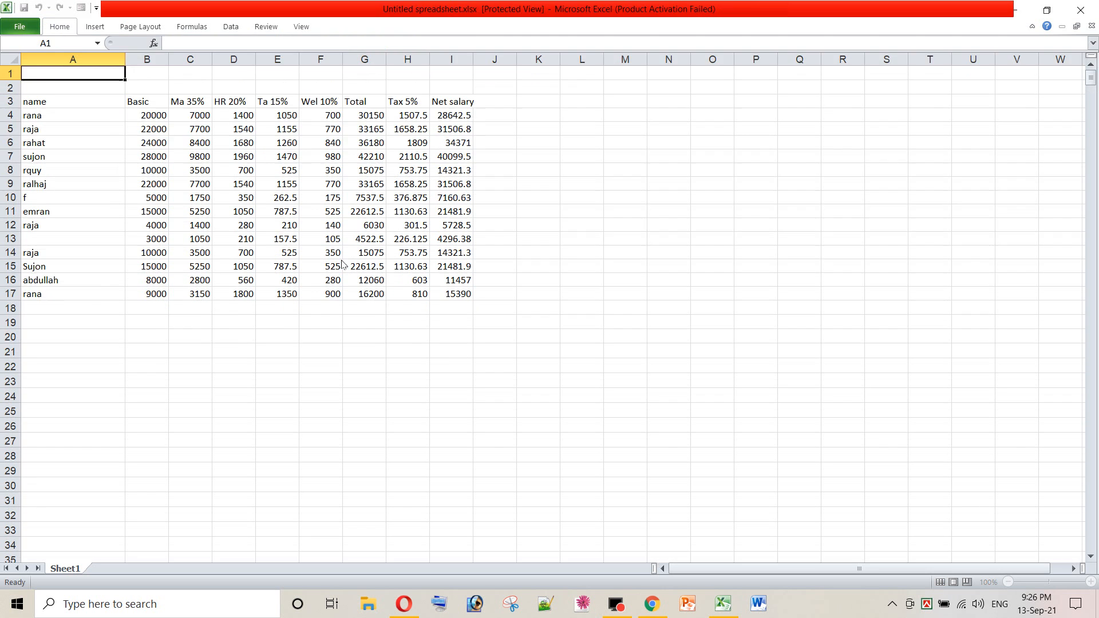
{"action": "left_click", "coordinate": [81, 354]}
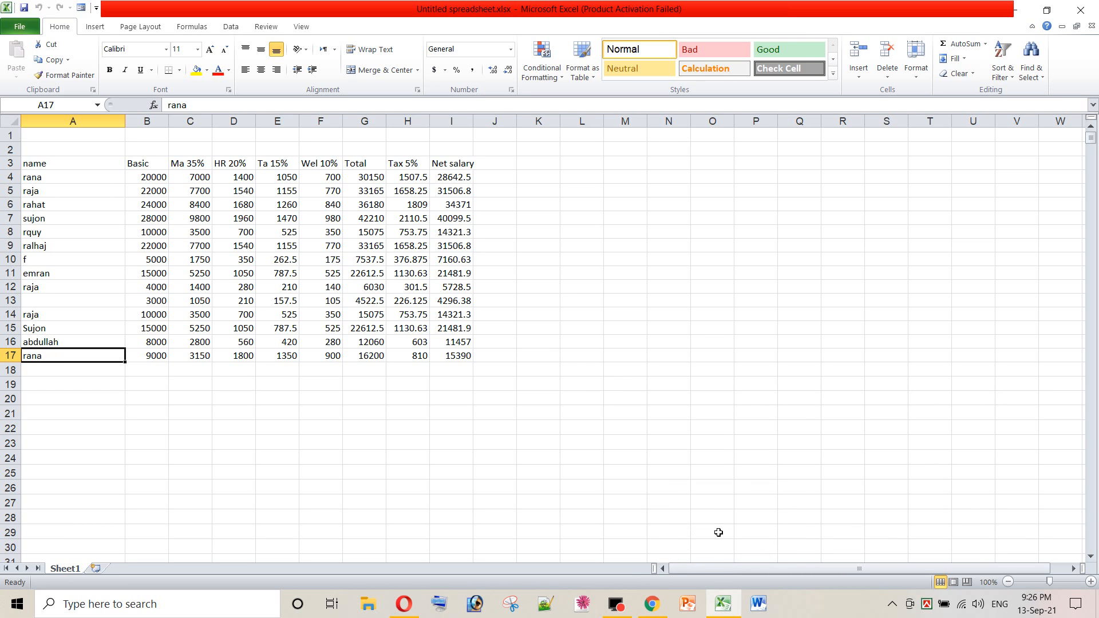
{"action": "mouse_move", "coordinate": [664, 609]}
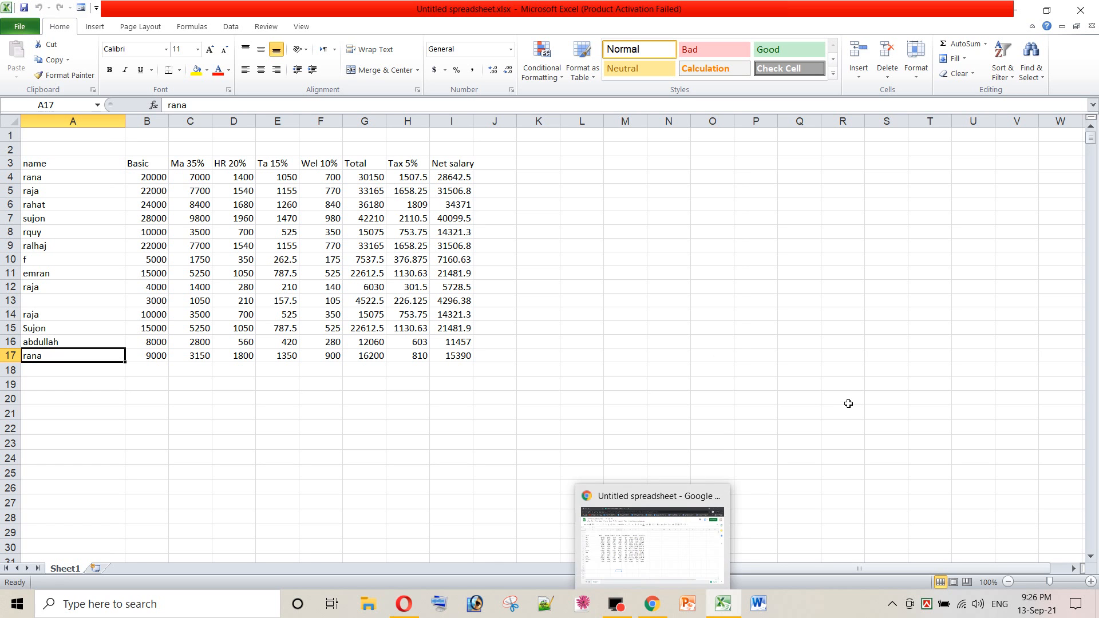